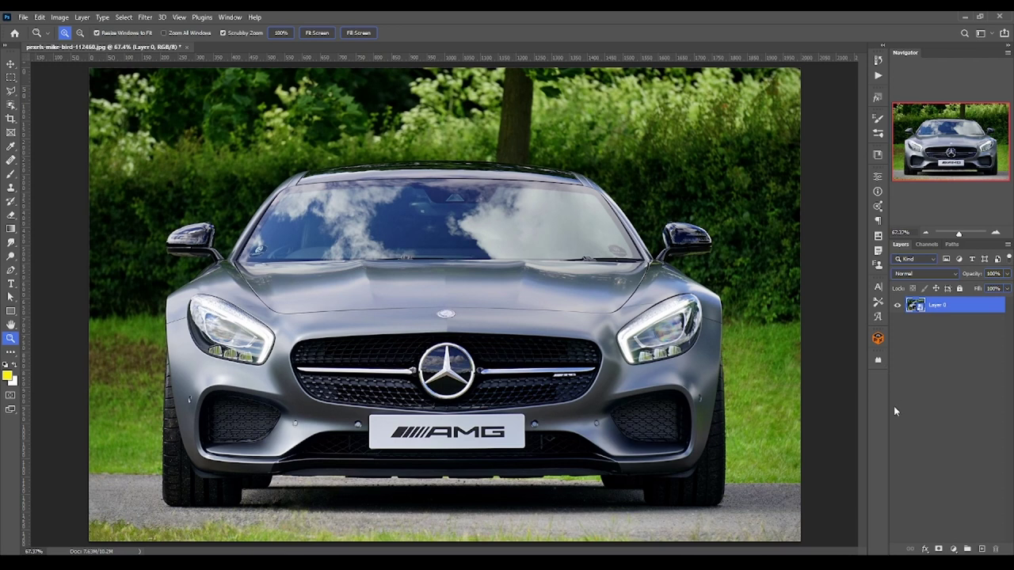
Add a text layer reading 'AMG' on the car photo
click(925, 548)
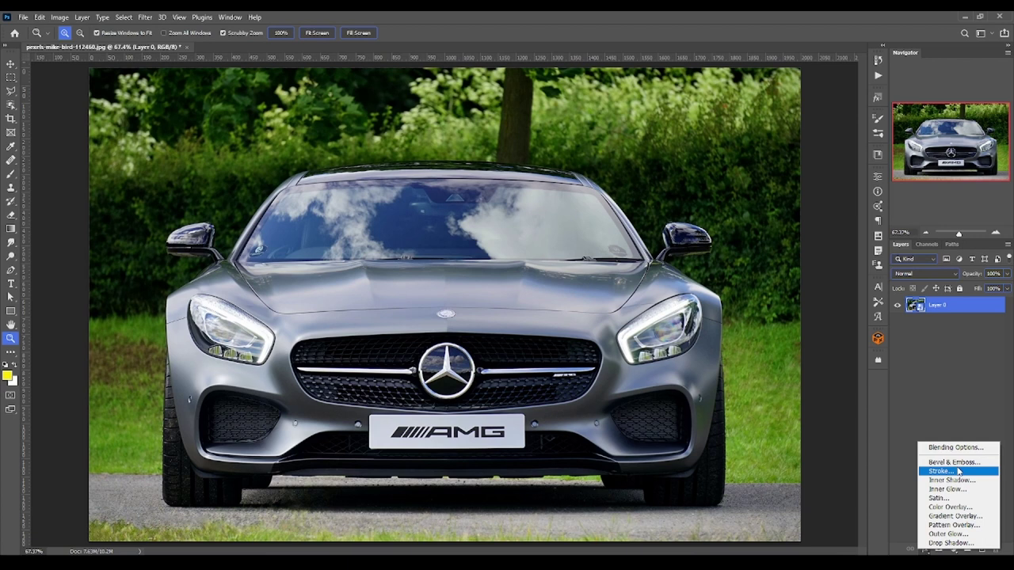
click(928, 363)
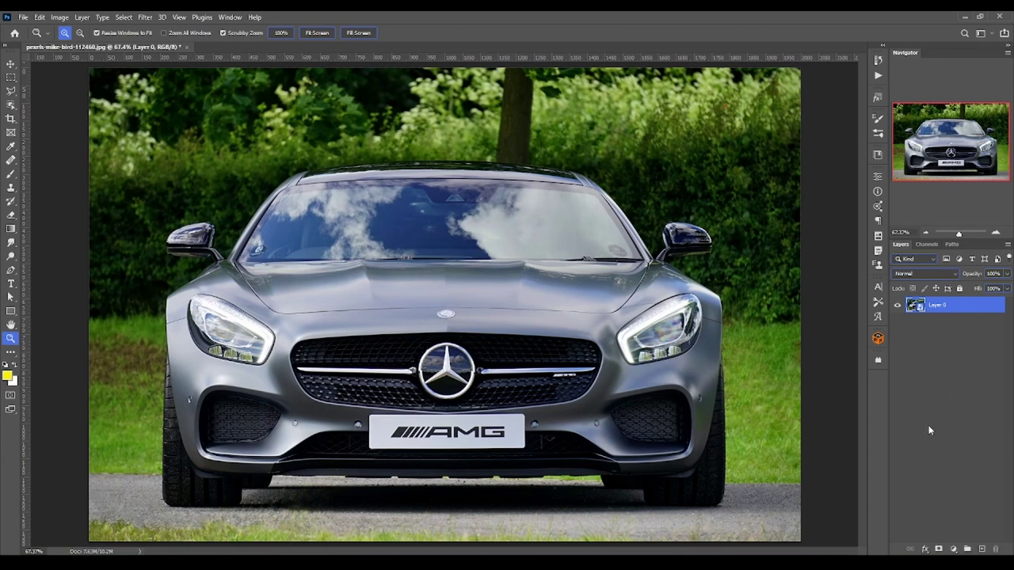
click(11, 283)
click(400, 266)
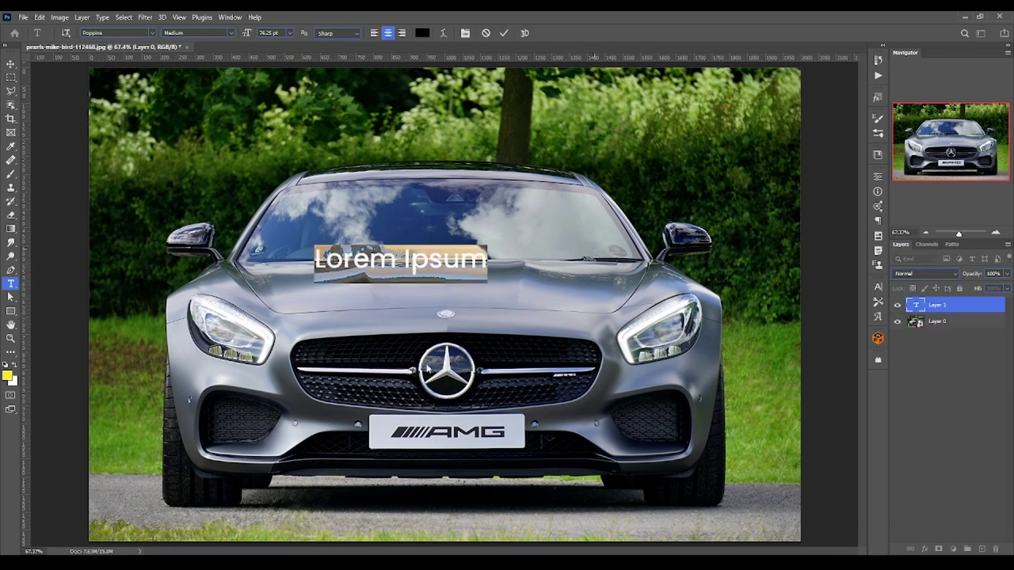
text(A)
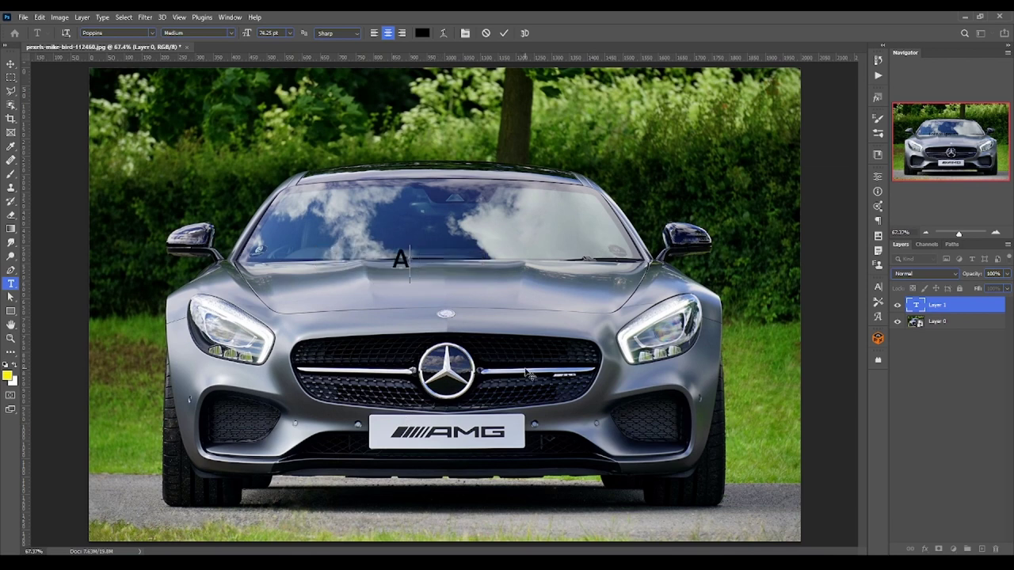
text(MG)
click(11, 63)
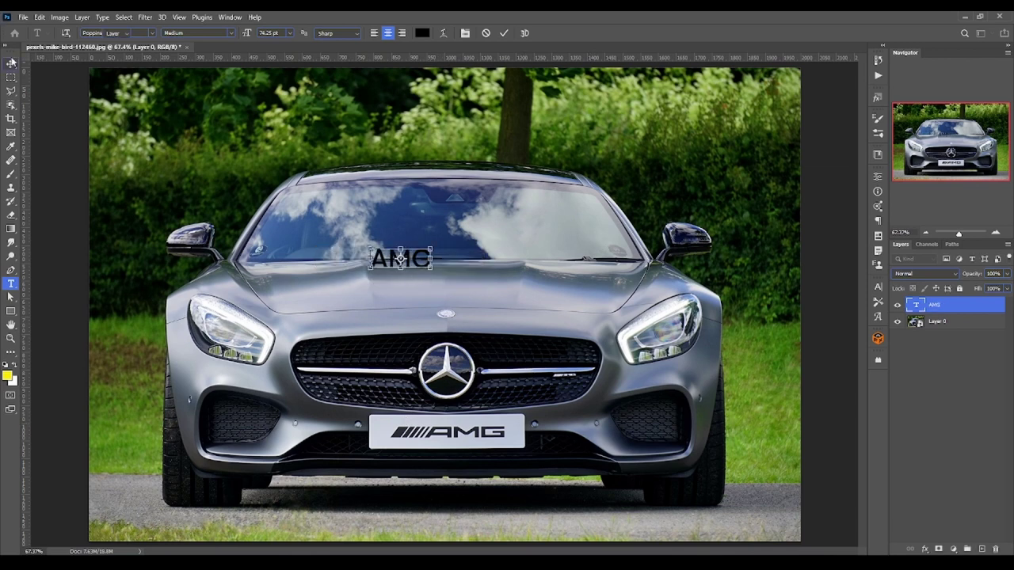
Scale the AMG text up so it spans the front of the car
drag(430, 249, 623, 176)
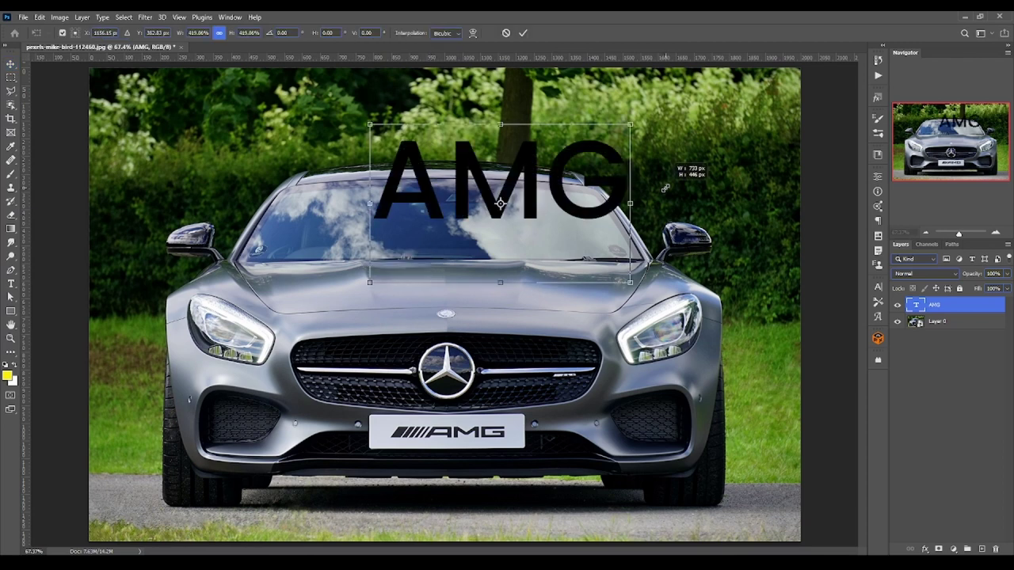
drag(498, 175, 384, 299)
drag(531, 255, 668, 178)
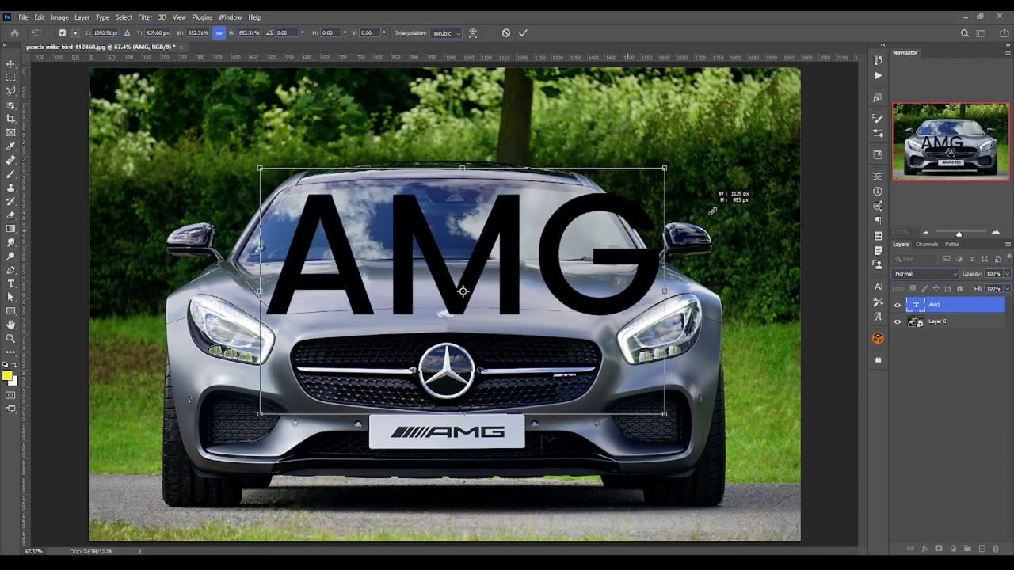
drag(459, 289, 571, 298)
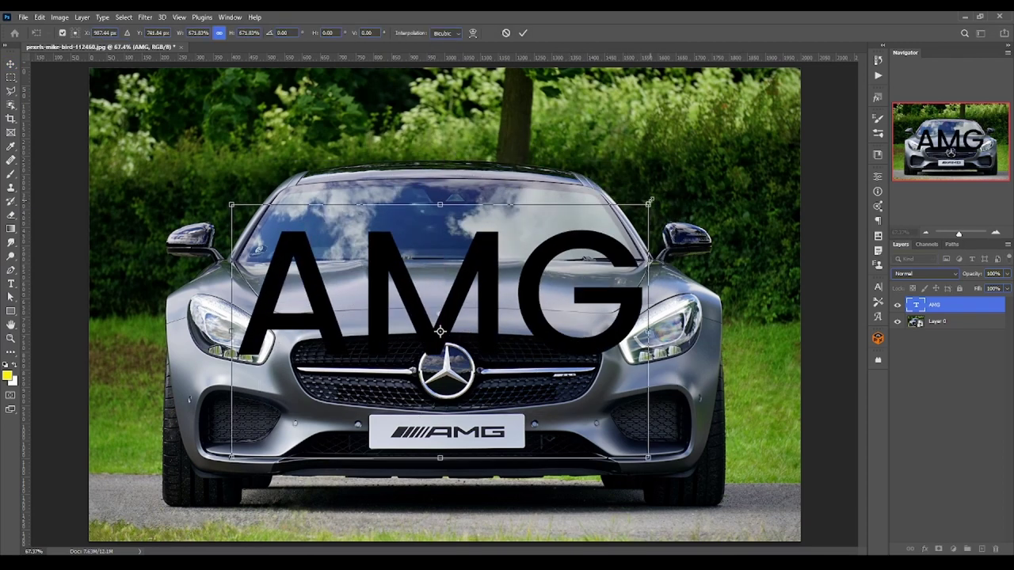
drag(648, 205, 680, 188)
key(Return)
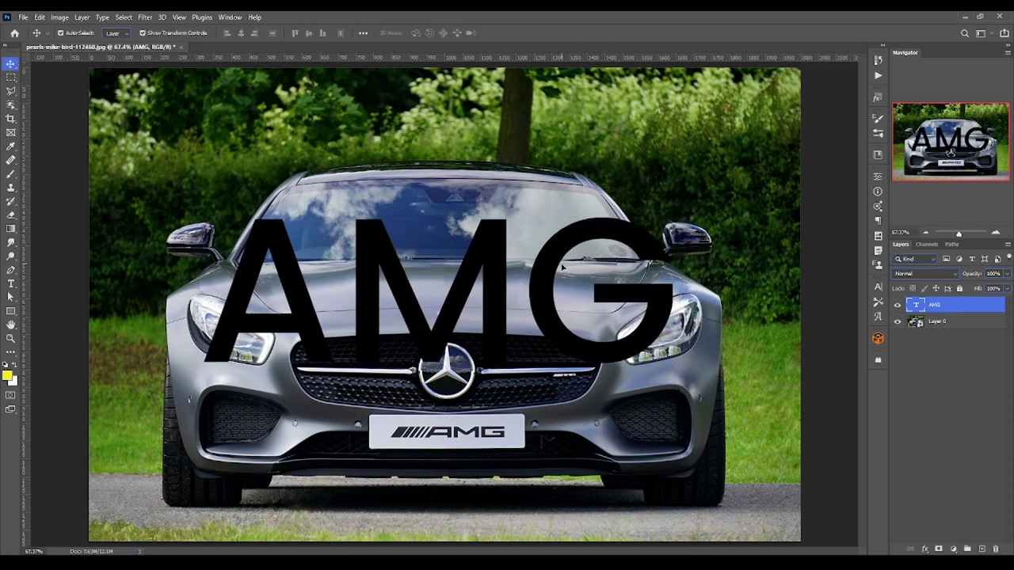
Select the AMG text and set its colour to white (#ffffff)
double_click(916, 305)
click(877, 287)
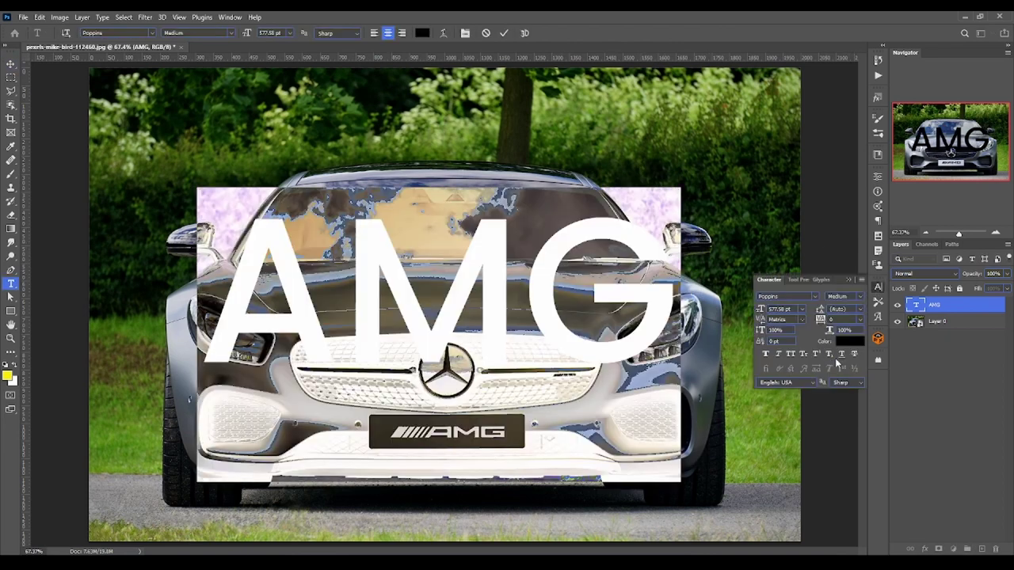
click(840, 347)
text(ffffff)
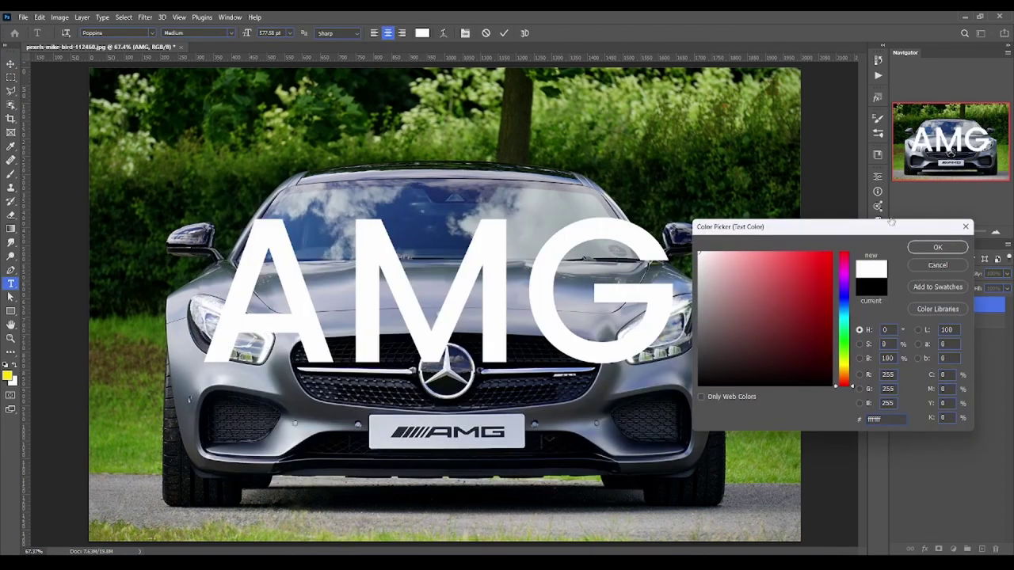
click(912, 249)
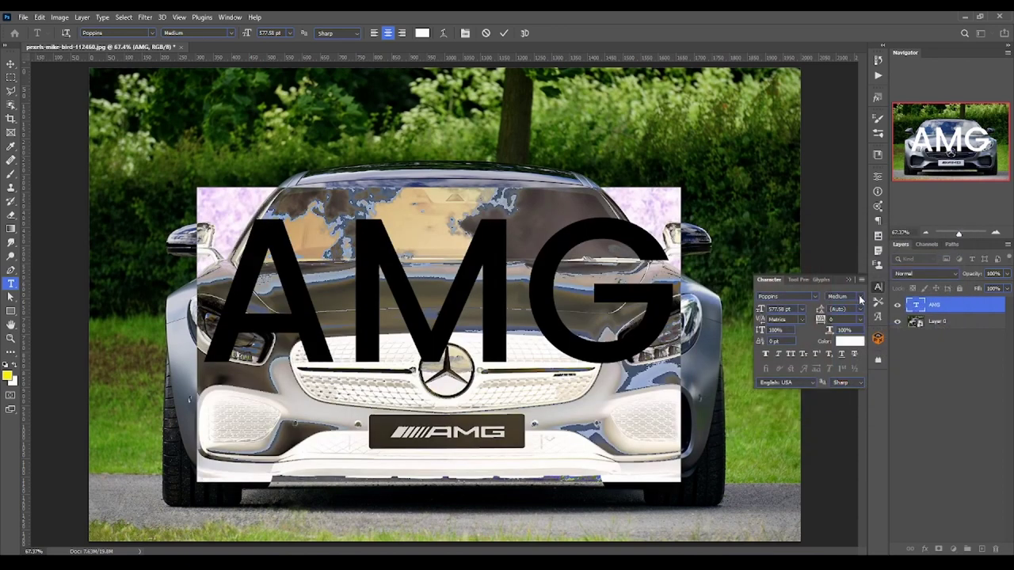
Make the AMG text Bold with letter tracking tightened to -40
click(861, 298)
click(858, 438)
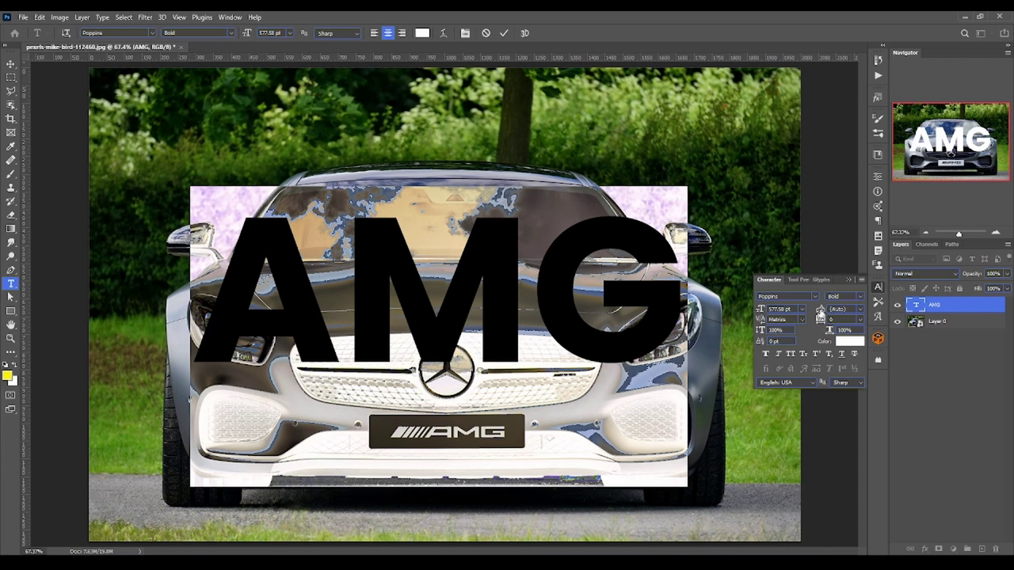
drag(830, 325, 821, 321)
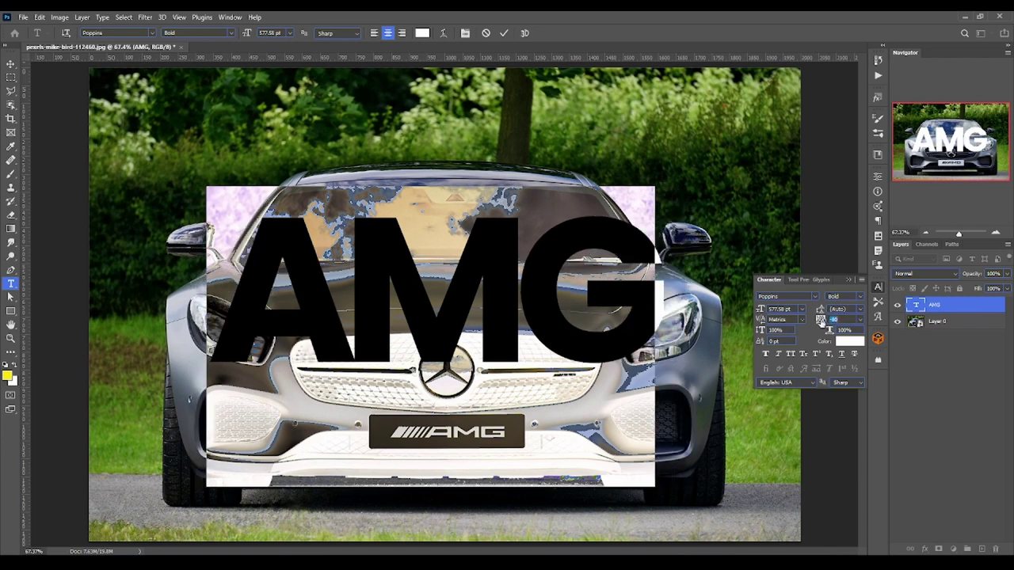
drag(821, 321, 827, 322)
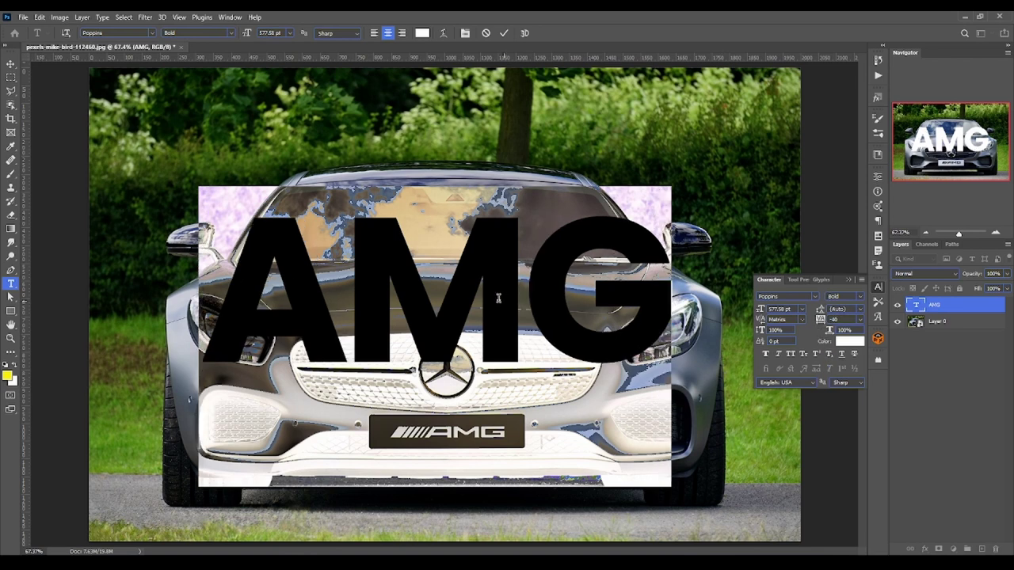
click(459, 272)
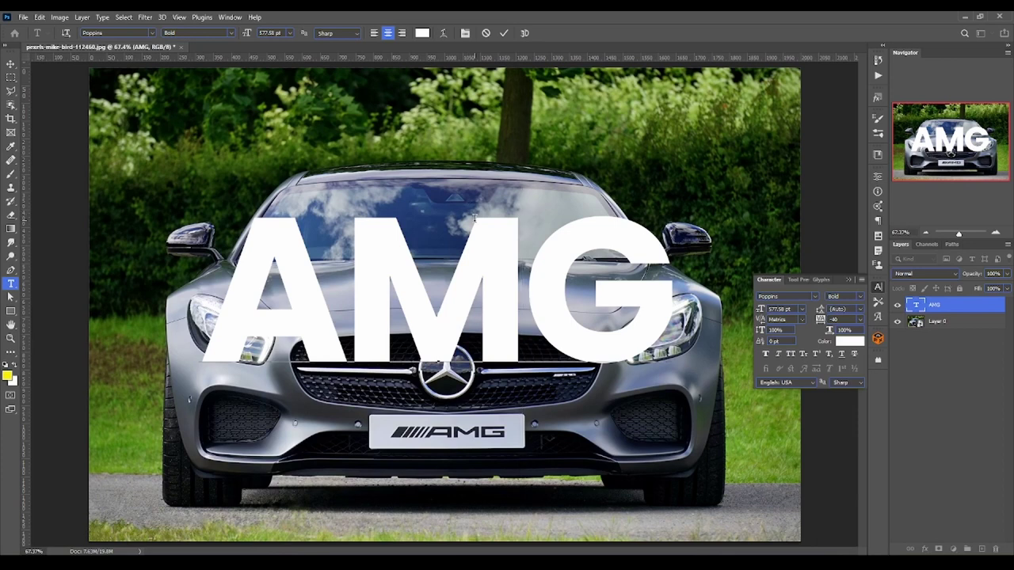
click(10, 65)
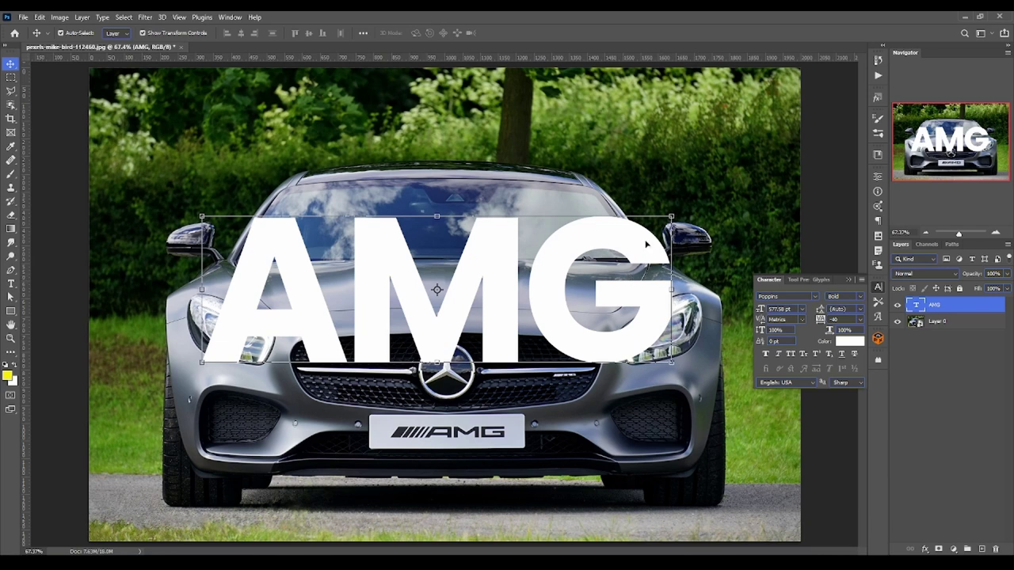
double_click(540, 291)
click(526, 266)
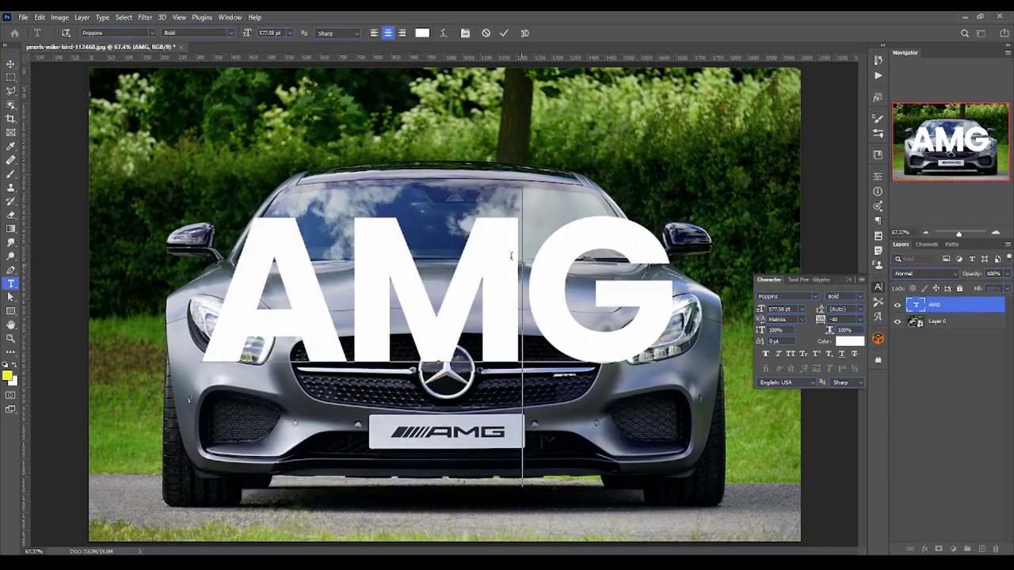
click(70, 125)
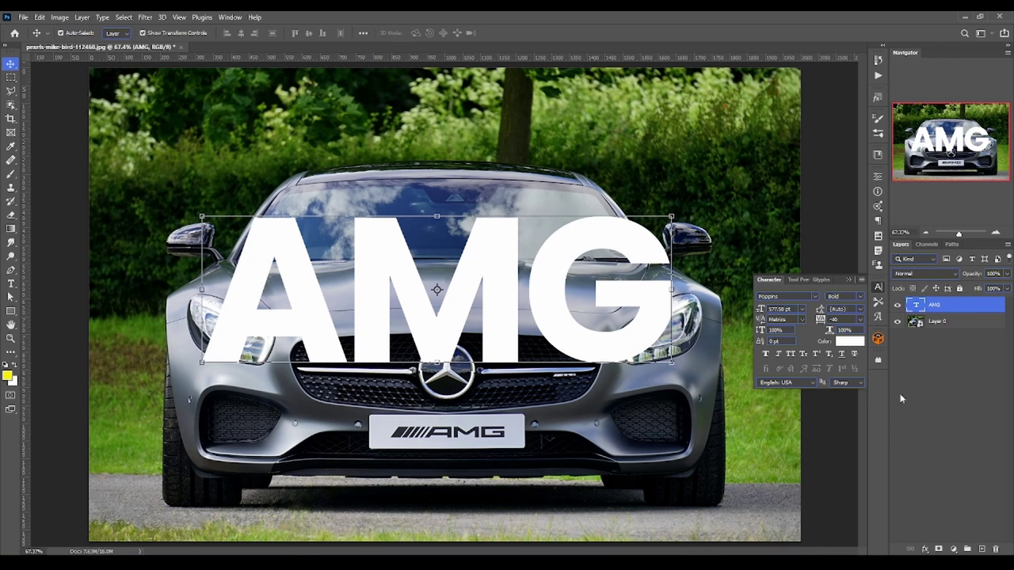
Close the Character panel and add a Drop Shadow: opacity 29%, distance 0, spread 22, size 60 px
click(848, 280)
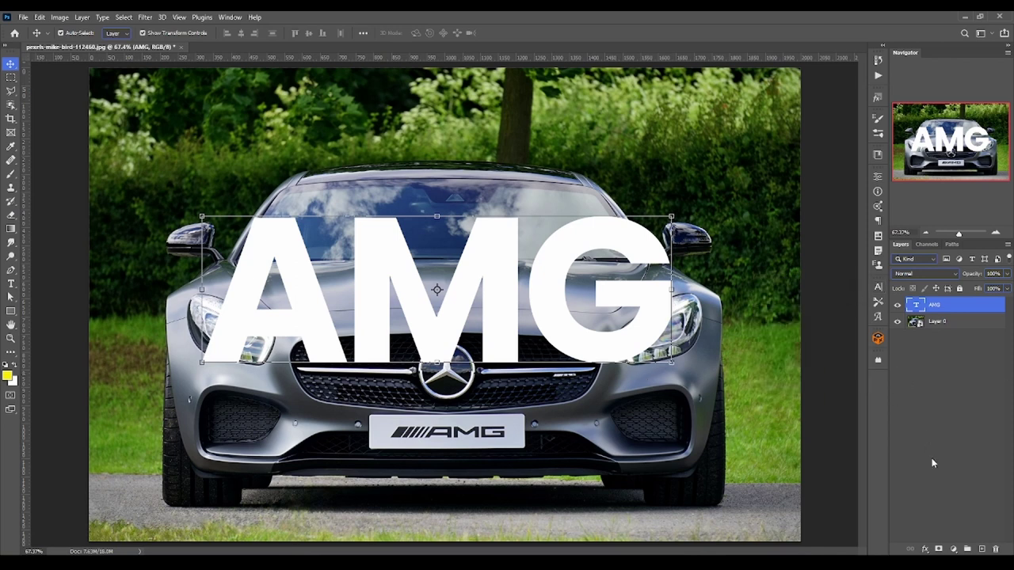
click(925, 549)
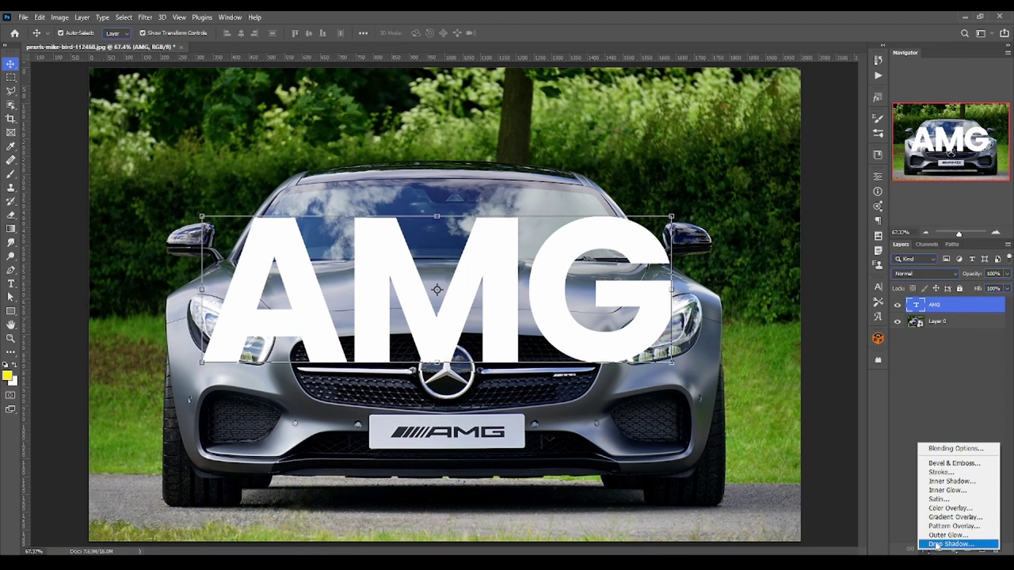
click(939, 544)
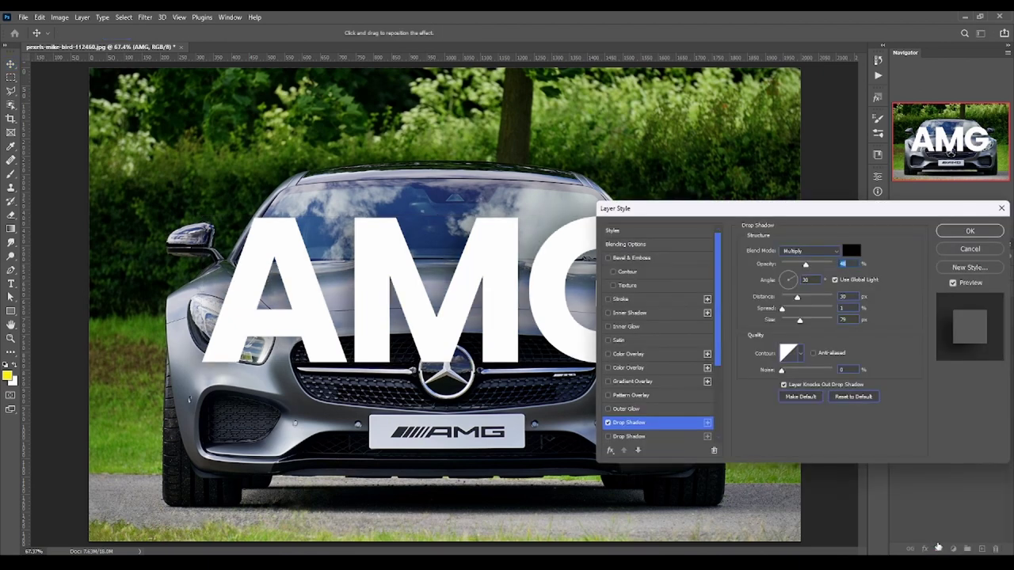
click(854, 398)
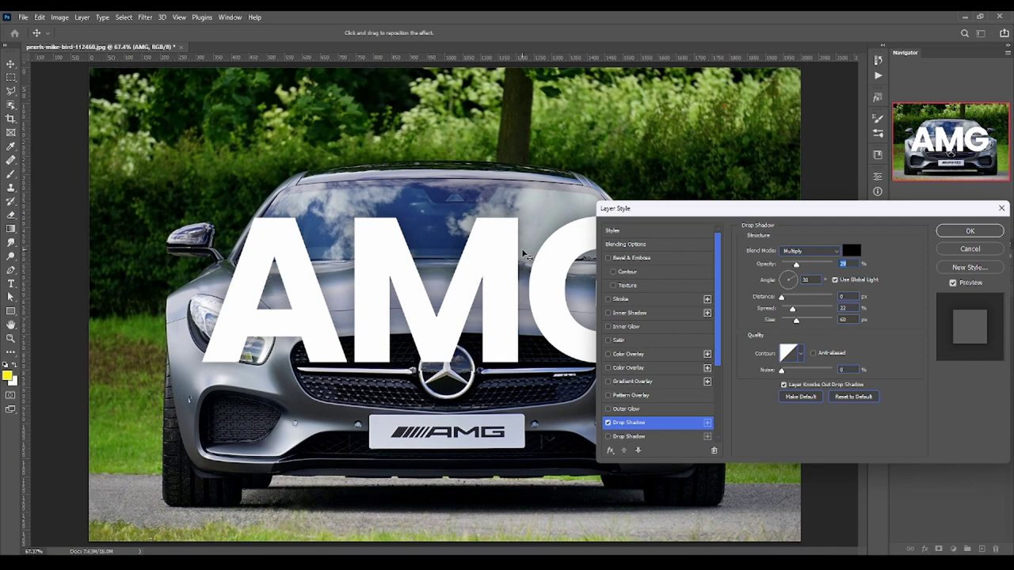
click(969, 230)
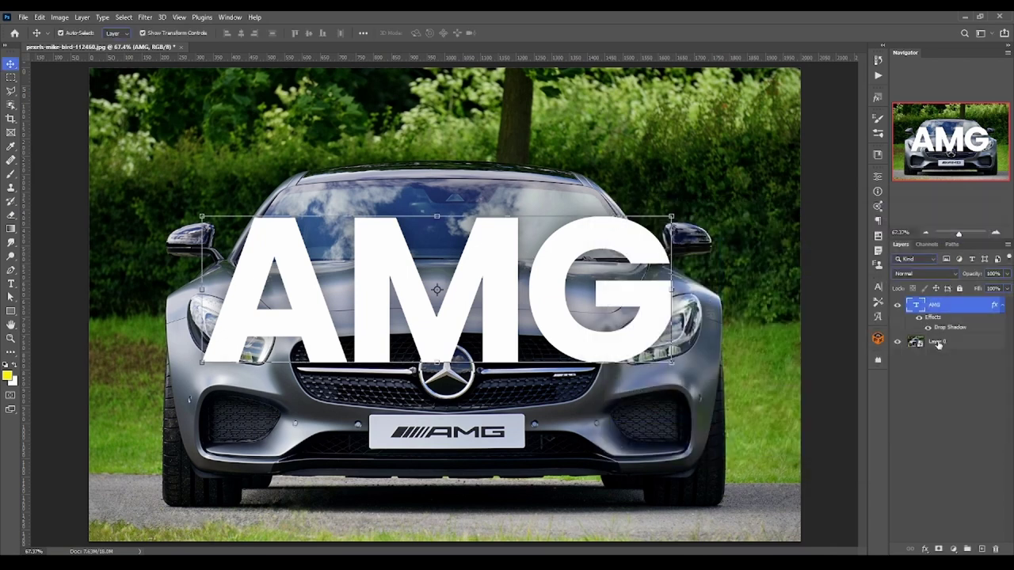
Toggle the Drop Shadow's visibility to compare, then reopen its Layer Style settings
click(929, 328)
click(928, 328)
click(928, 328)
double_click(951, 328)
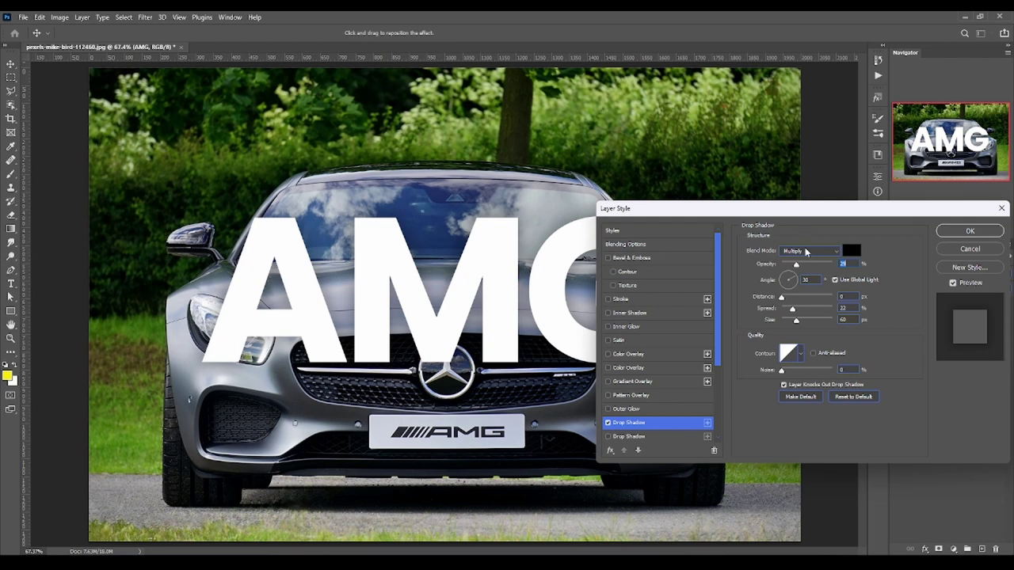
click(806, 252)
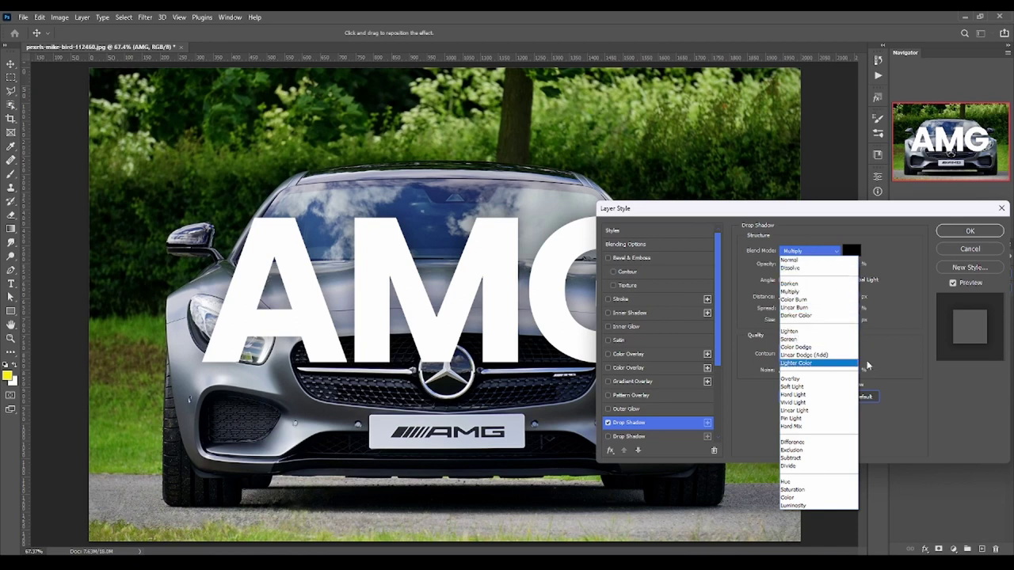
click(921, 297)
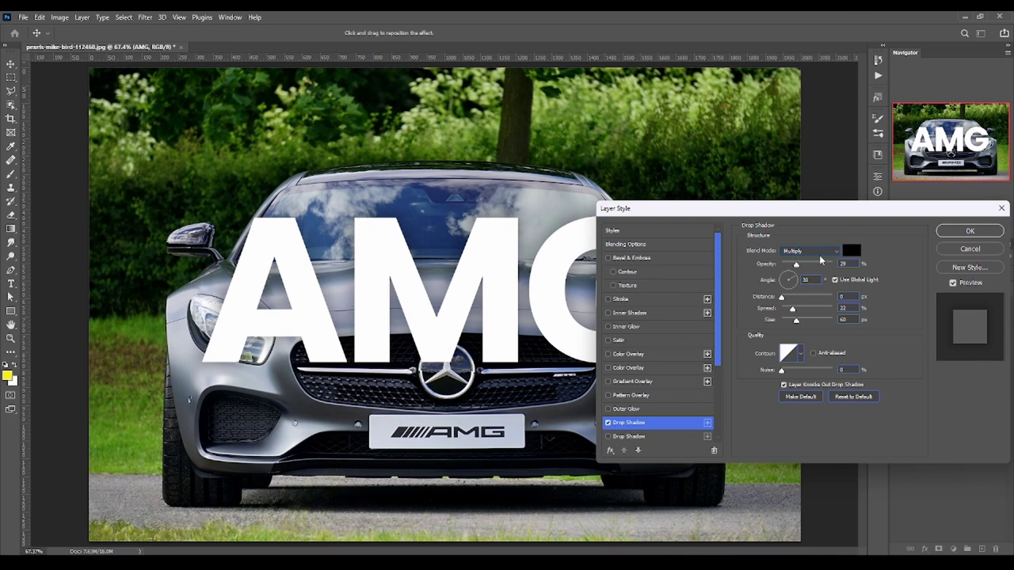
Experiment with the drop shadow's opacity and distance values
drag(796, 266, 832, 264)
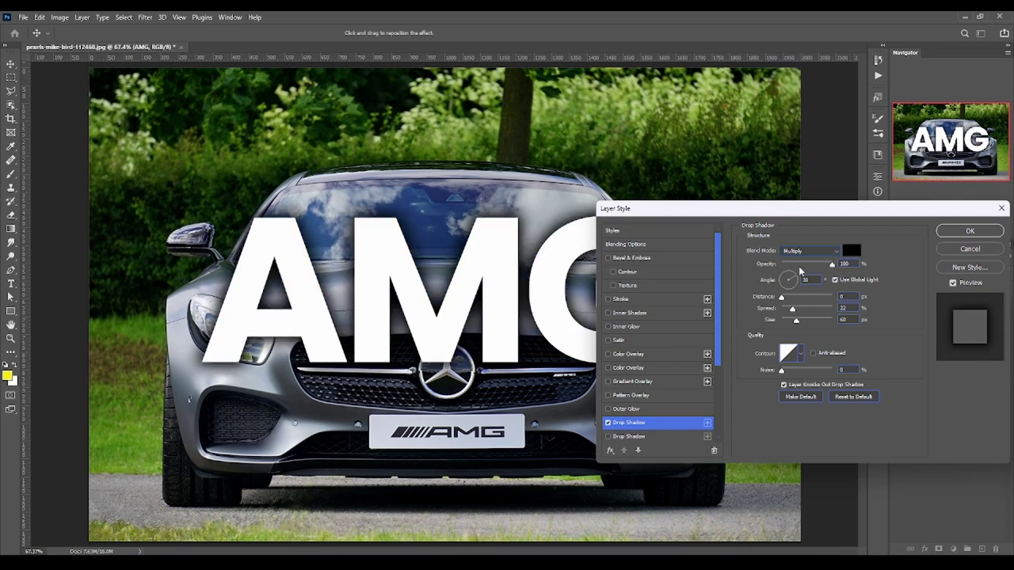
drag(832, 264, 800, 264)
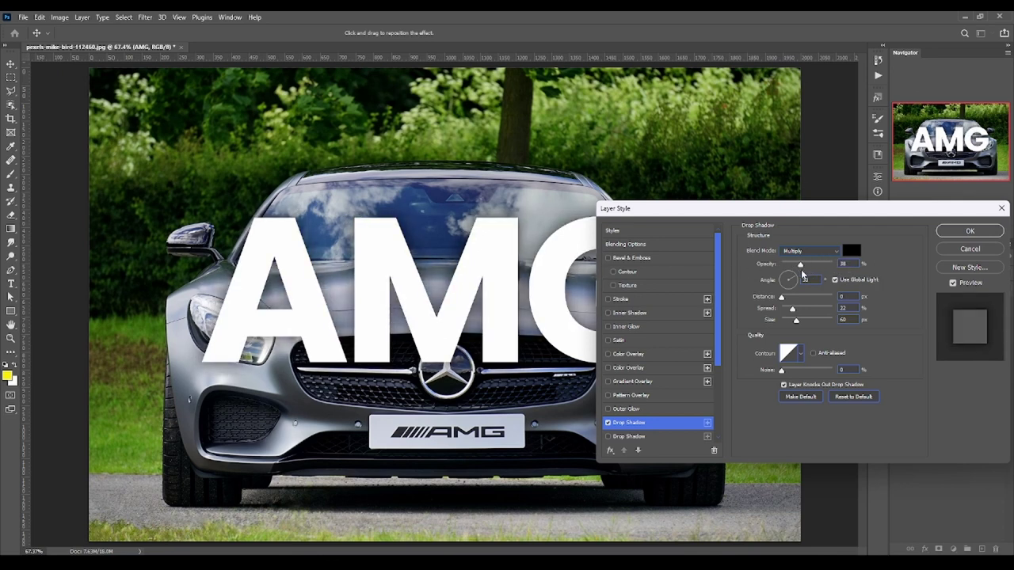
mouse_move(781, 297)
mouse_down()
mouse_move(871, 298)
mouse_move(806, 298)
mouse_up()
drag(800, 264, 827, 265)
mouse_move(806, 298)
mouse_down()
mouse_move(826, 299)
mouse_move(777, 315)
mouse_move(862, 326)
mouse_up()
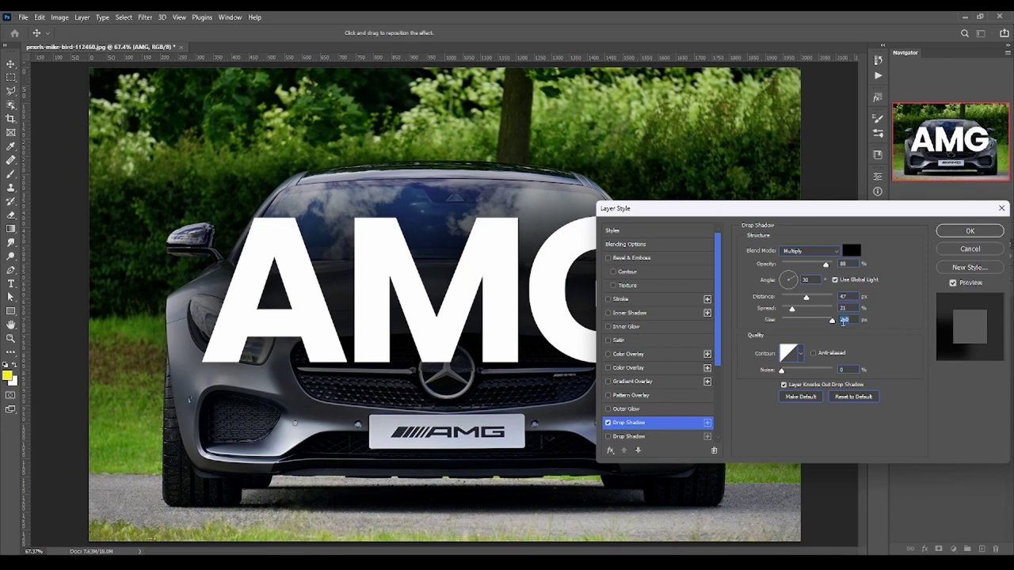
Set the drop shadow size to a soft 79 px and apply it
drag(818, 322, 757, 321)
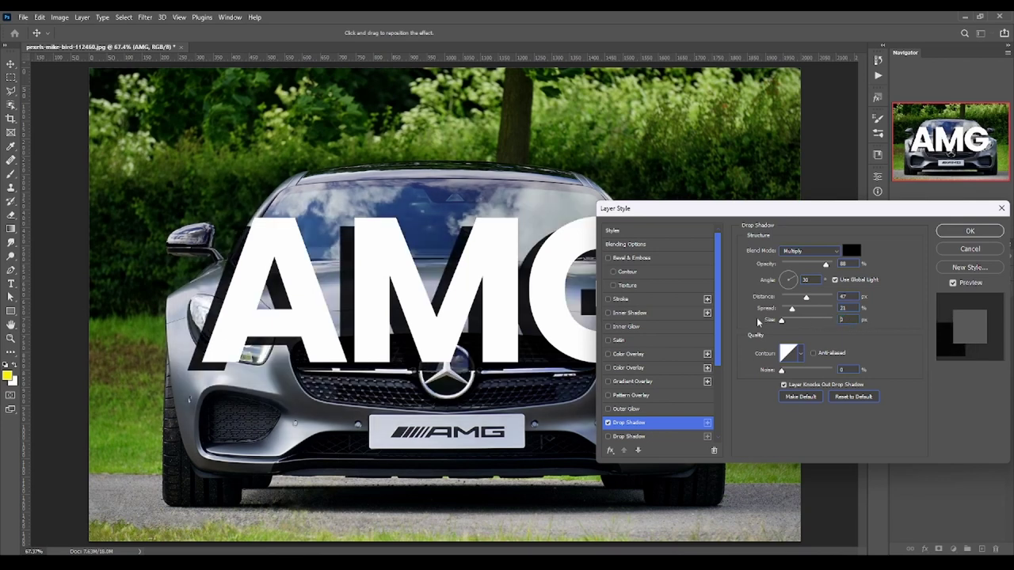
text(1)
drag(783, 320, 792, 320)
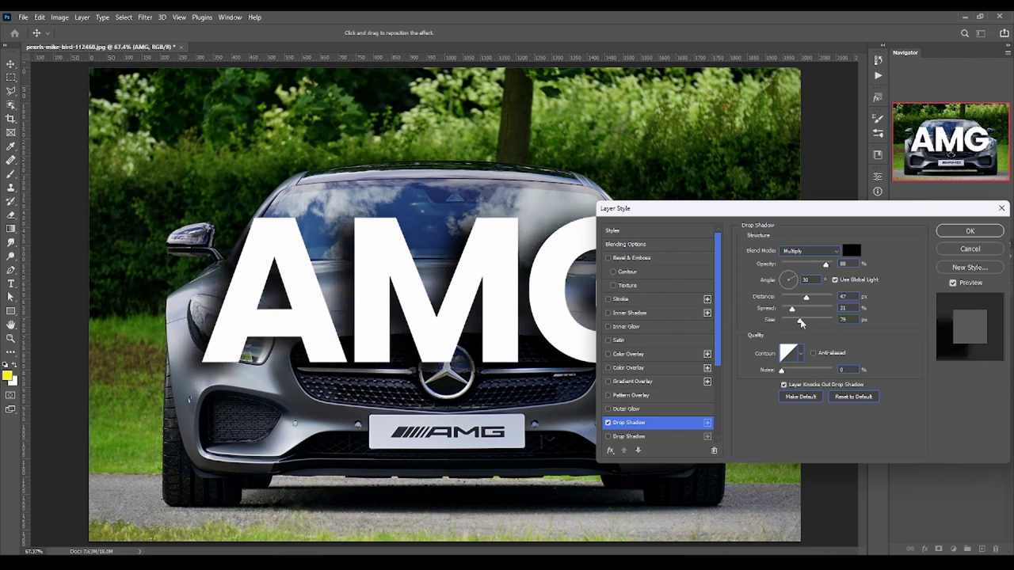
click(801, 321)
click(998, 232)
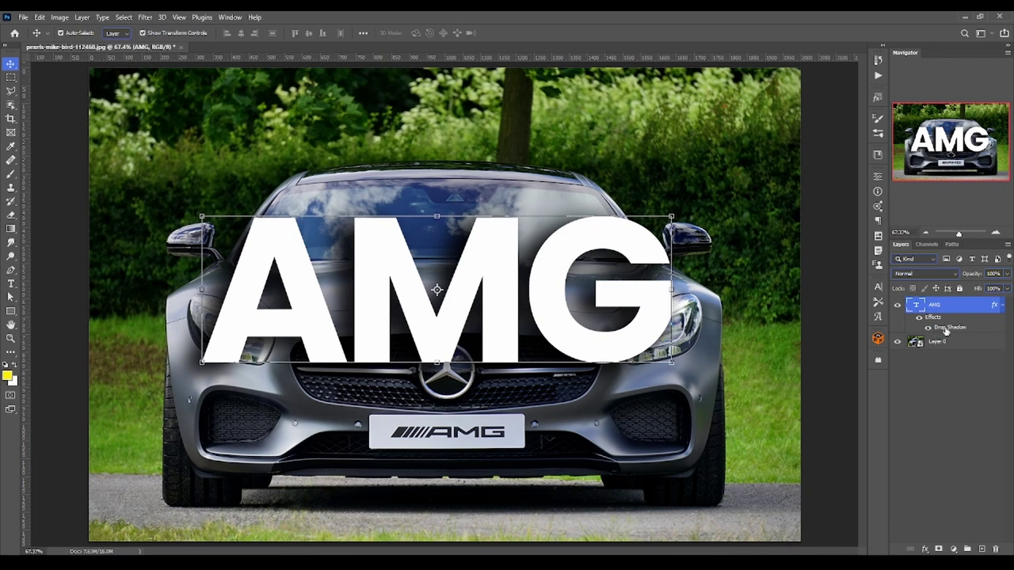
Enable Outer Glow on the AMG layer, reset it to default settings, and apply
double_click(941, 329)
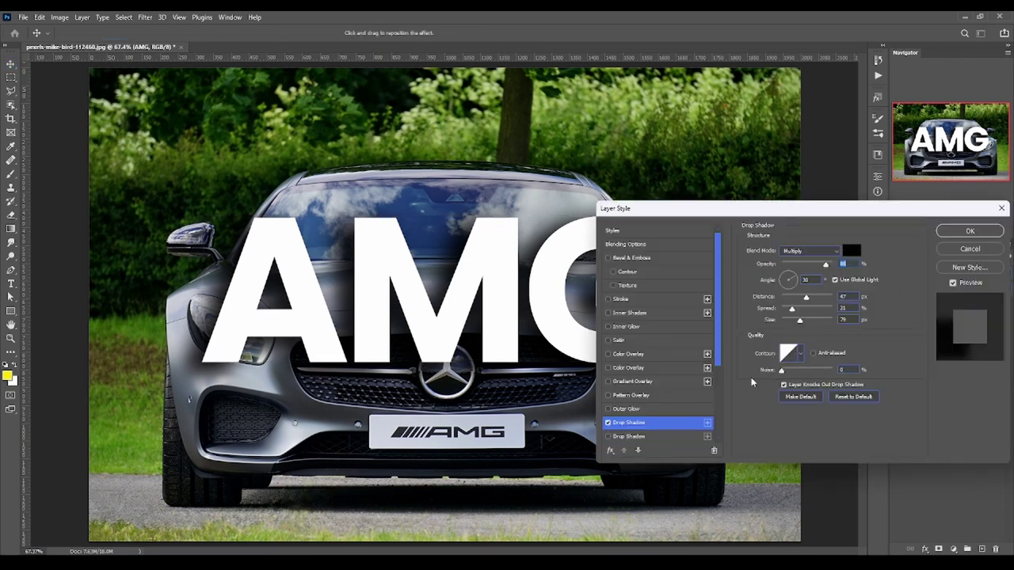
click(631, 409)
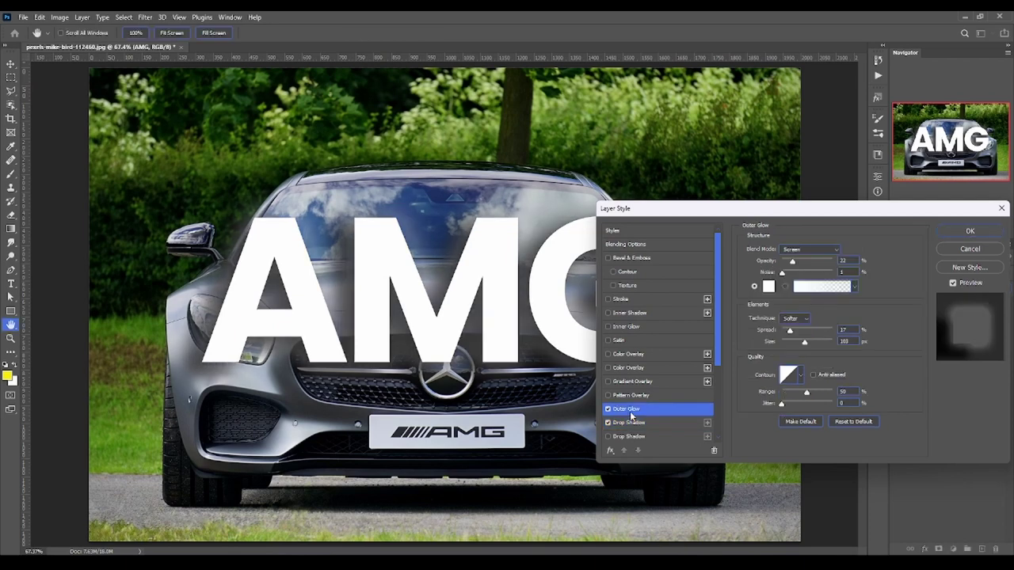
click(609, 423)
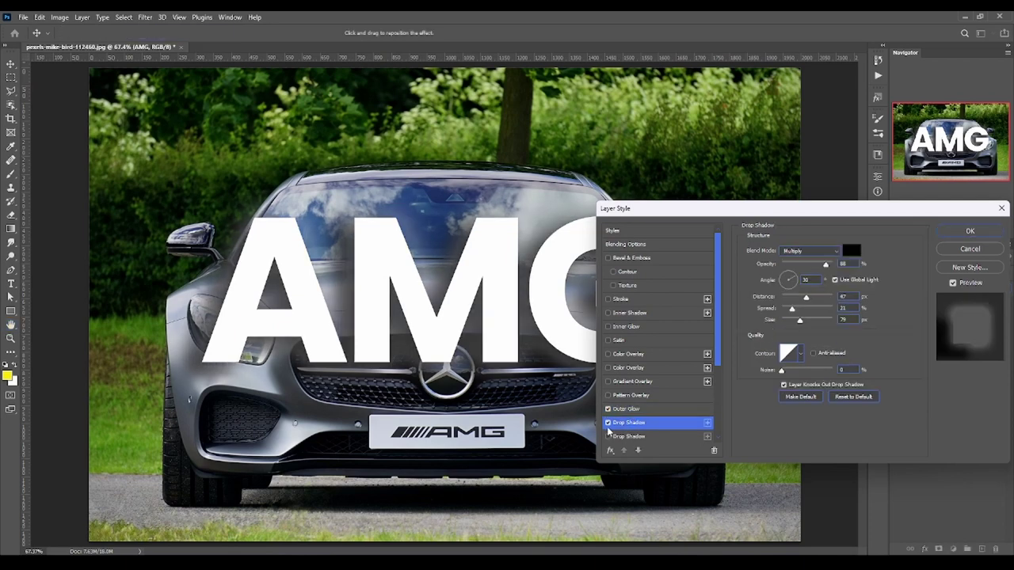
click(650, 410)
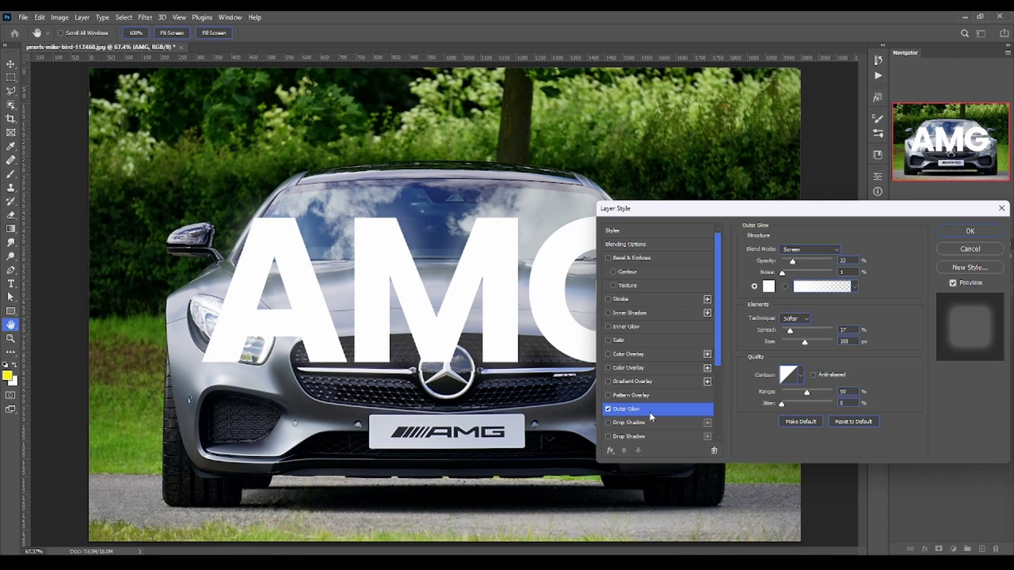
click(855, 423)
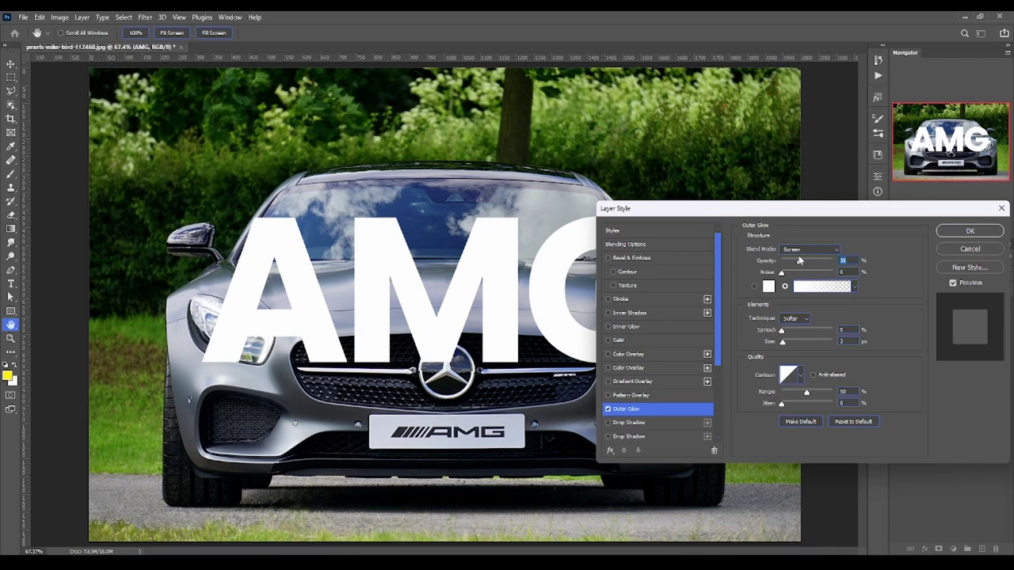
click(969, 231)
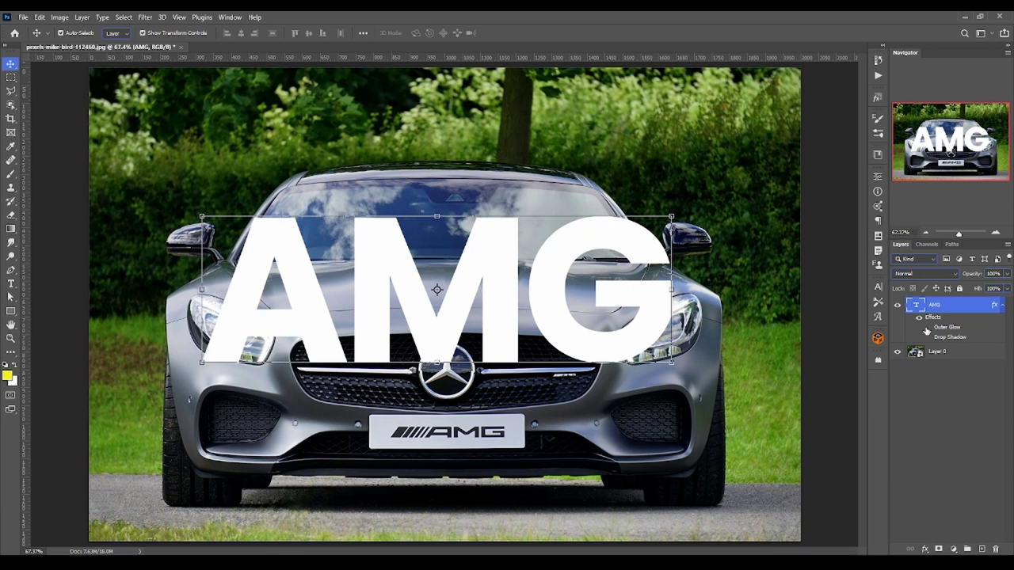
Set the outer glow size to 120 px and opacity to 43%
double_click(942, 331)
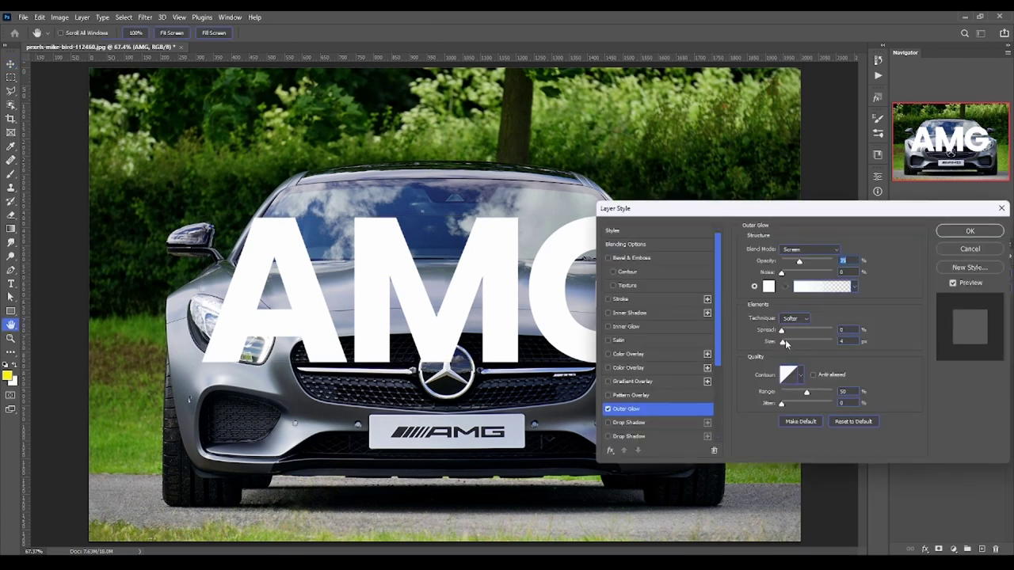
drag(783, 341, 806, 342)
mouse_move(799, 262)
mouse_down()
mouse_move(814, 263)
mouse_move(805, 269)
mouse_up()
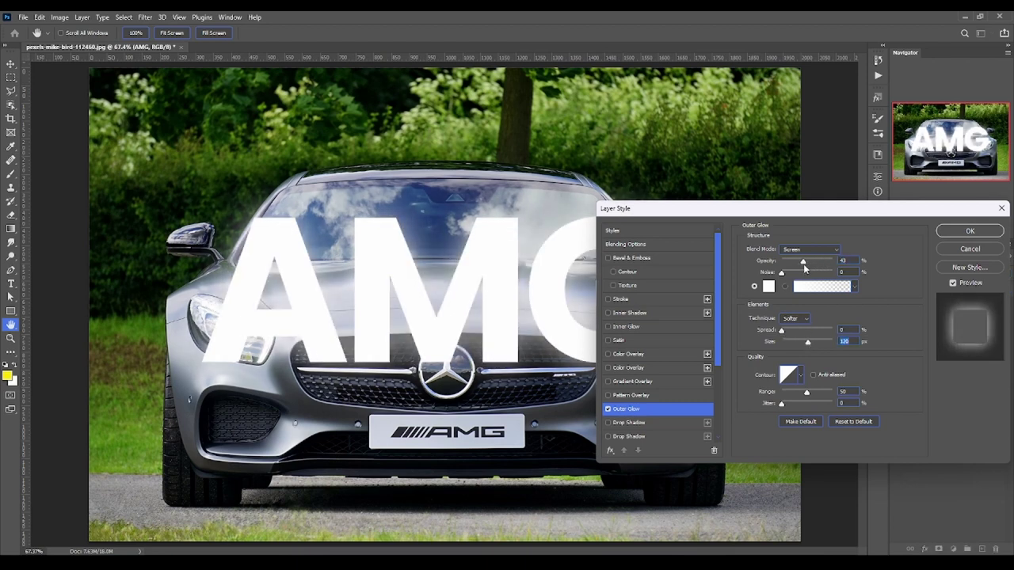
click(805, 269)
Try red and green glow colours, then cancel to keep the glow white
click(769, 287)
mouse_move(772, 293)
mouse_down()
mouse_move(731, 260)
mouse_move(639, 249)
mouse_up()
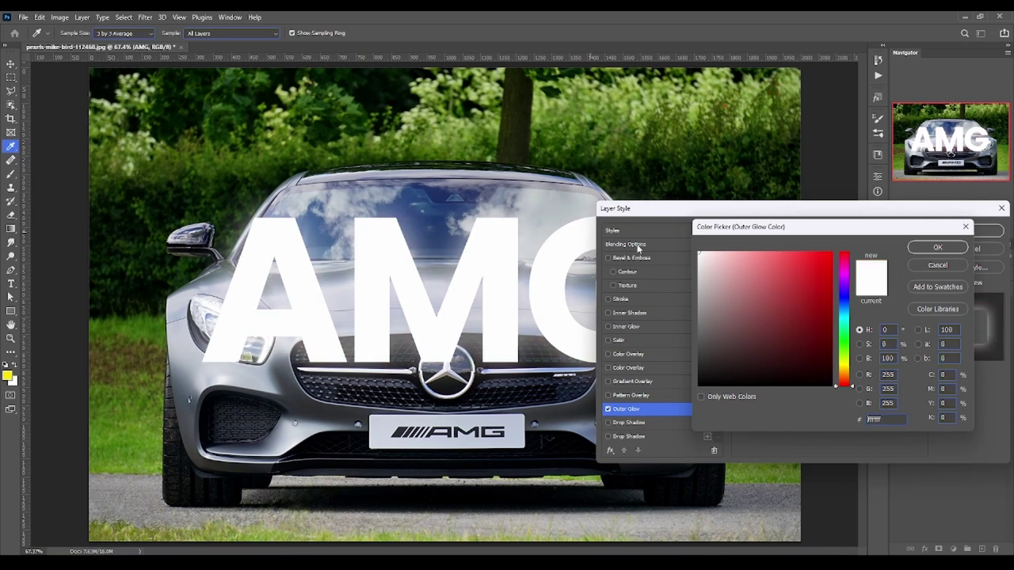
click(834, 333)
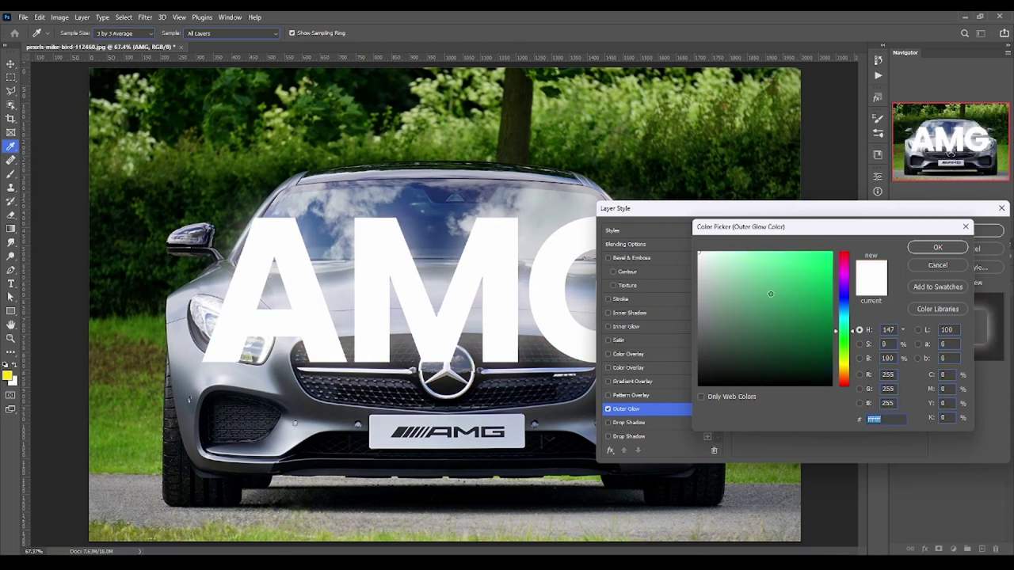
drag(771, 294, 832, 252)
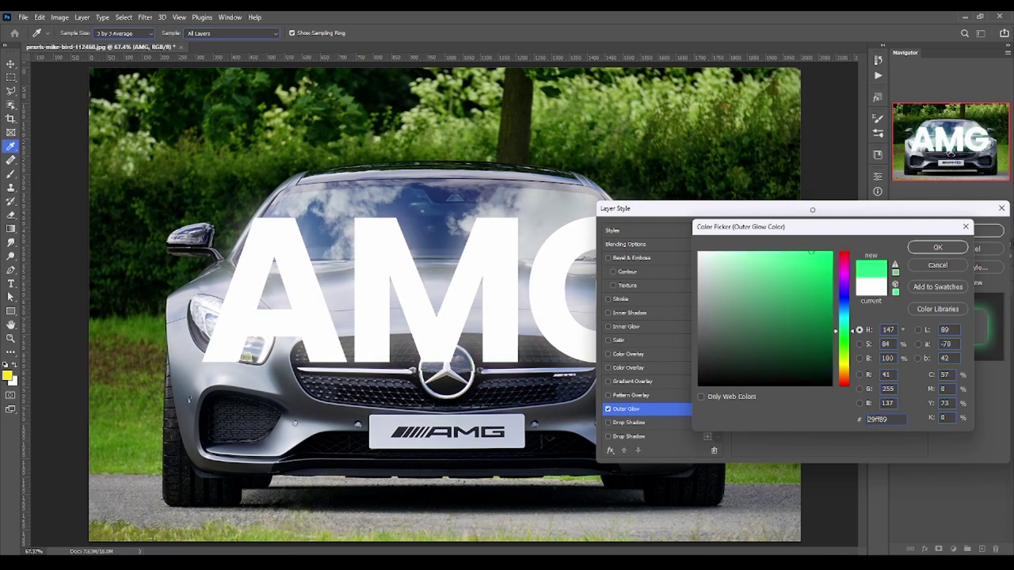
click(935, 265)
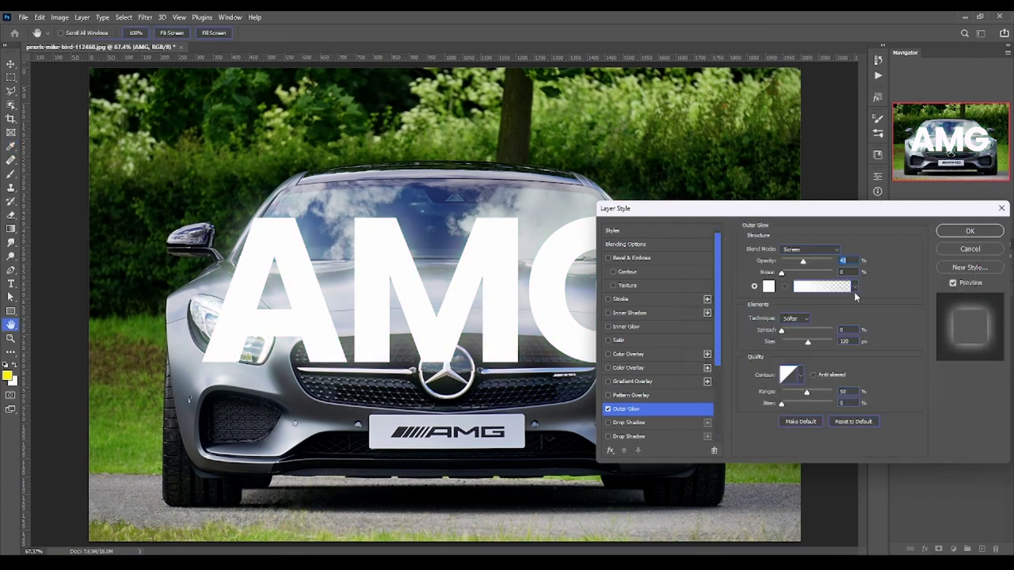
Test glow spread and the Precise technique, returning to 0 spread and Softer
drag(781, 329, 849, 317)
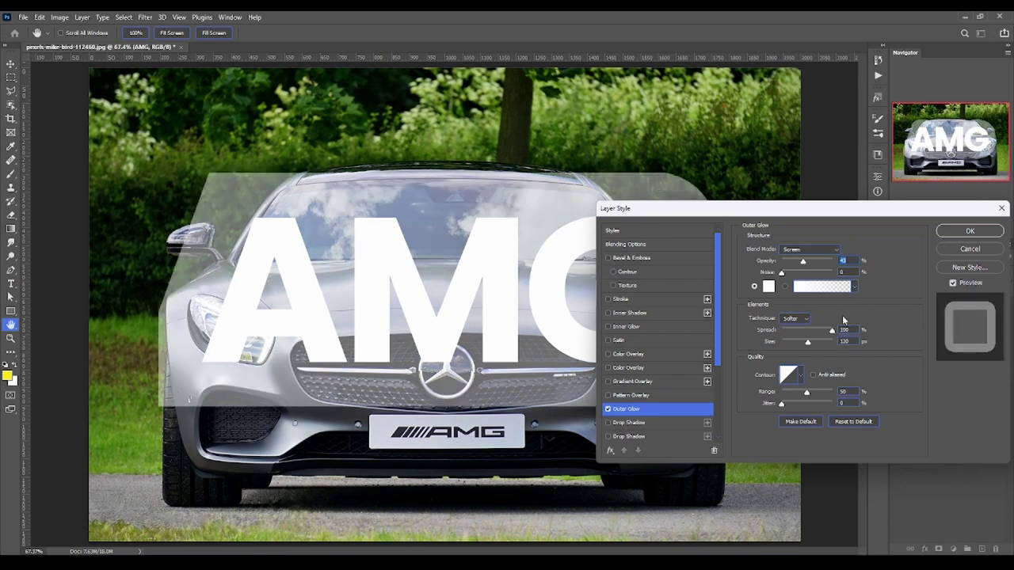
drag(786, 330, 651, 342)
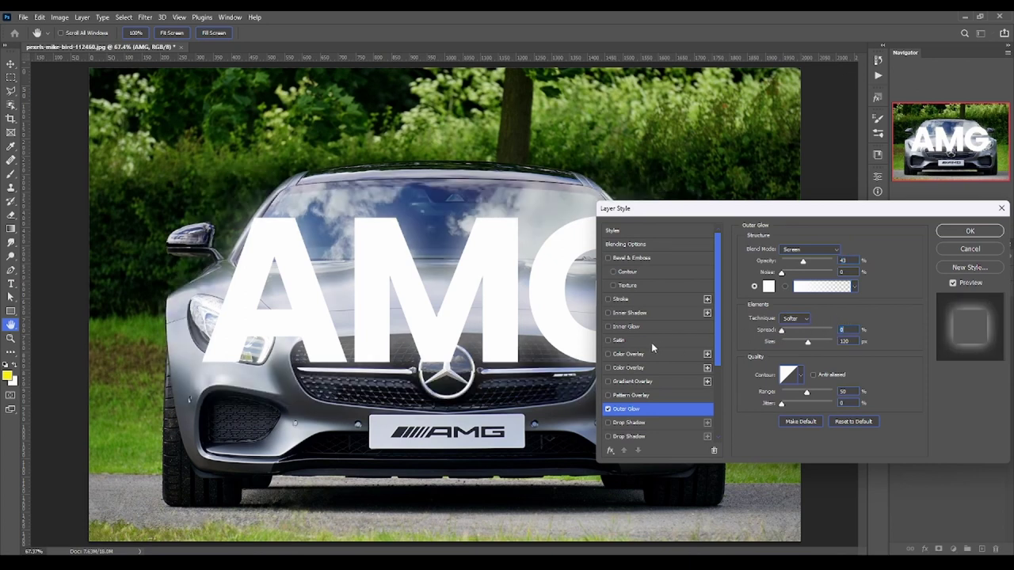
click(799, 319)
click(795, 335)
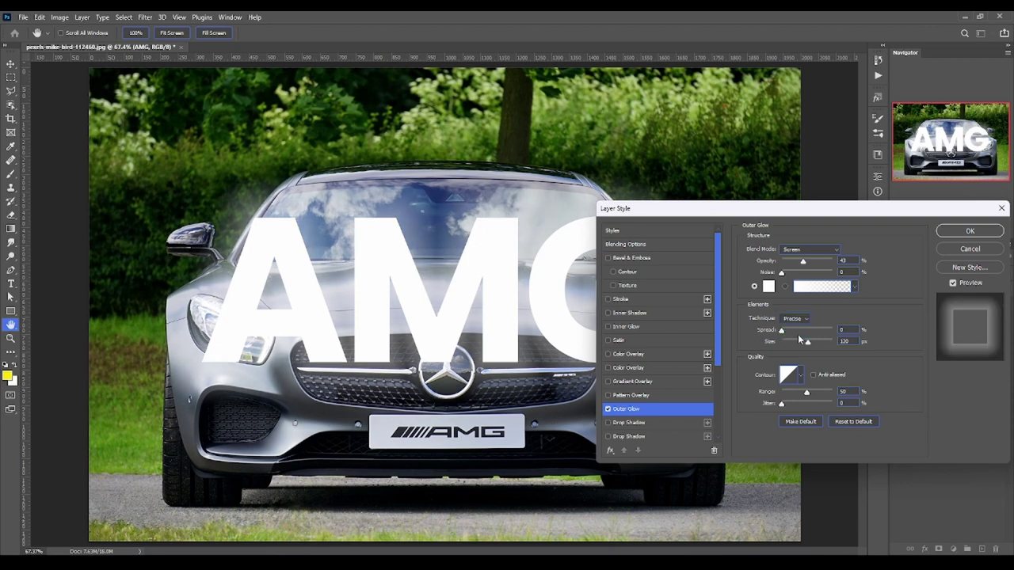
drag(808, 341, 794, 341)
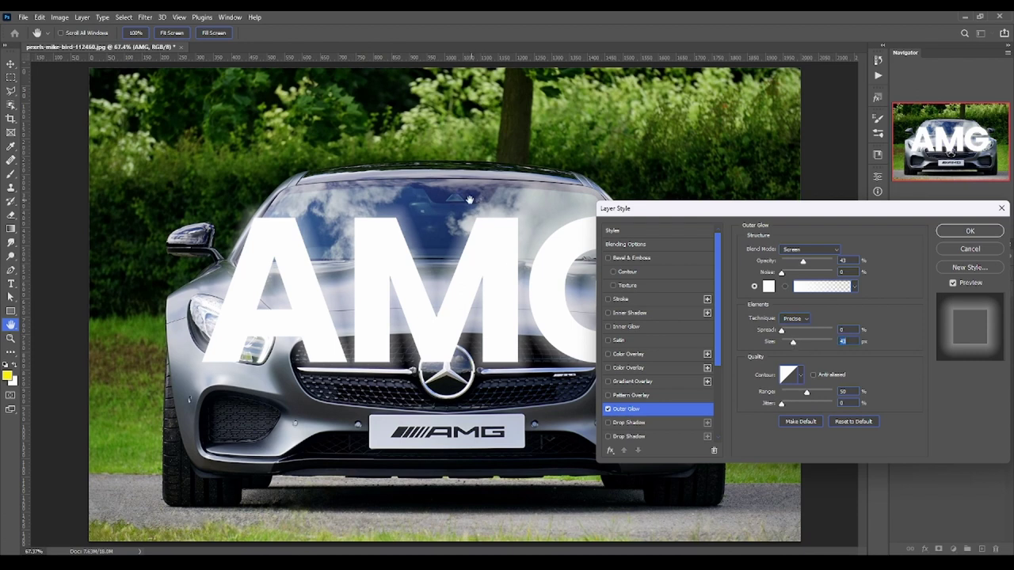
click(792, 318)
click(804, 328)
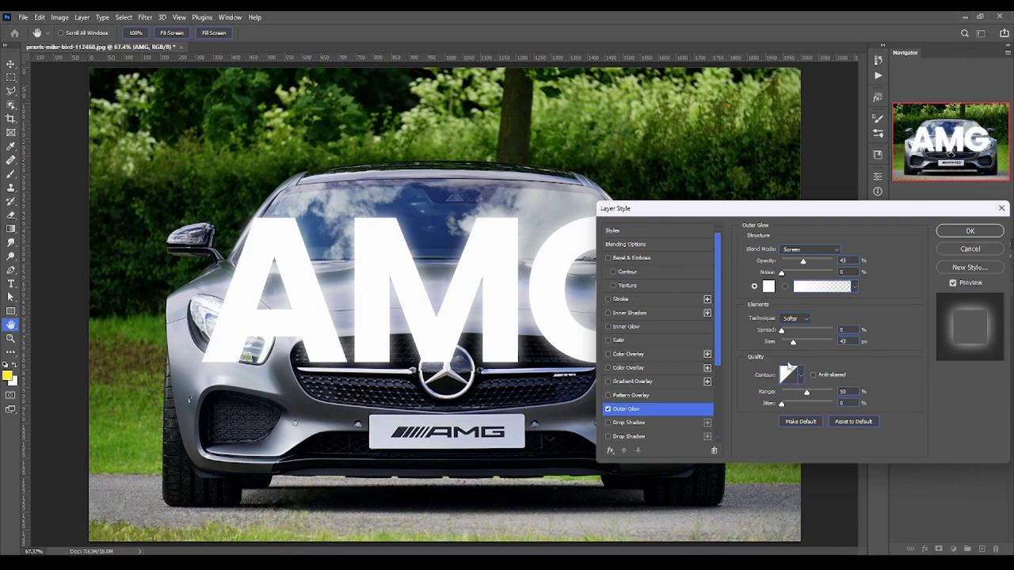
Set the outer glow size to 158 px and add a little noise
drag(791, 342, 821, 343)
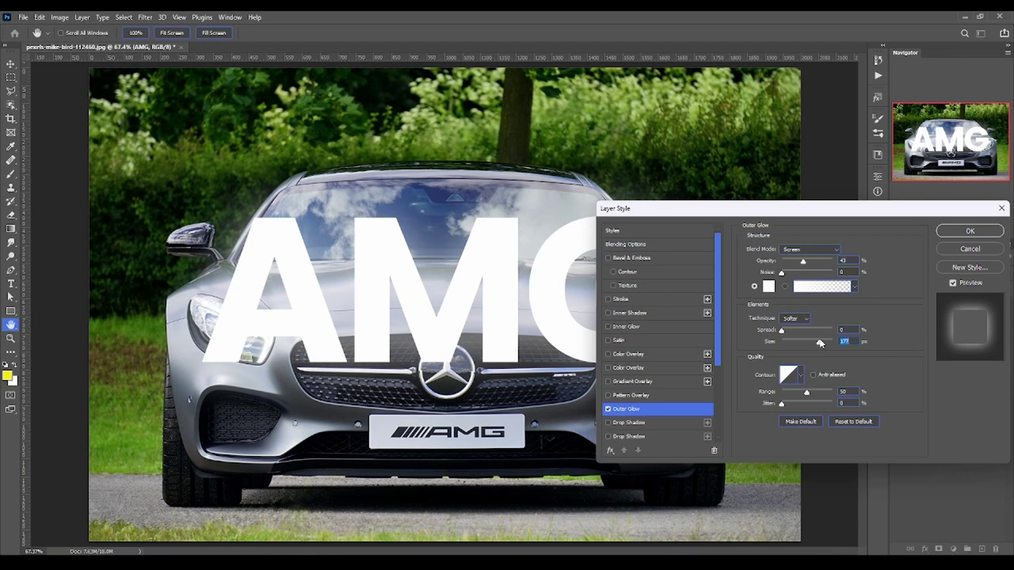
drag(820, 343, 810, 343)
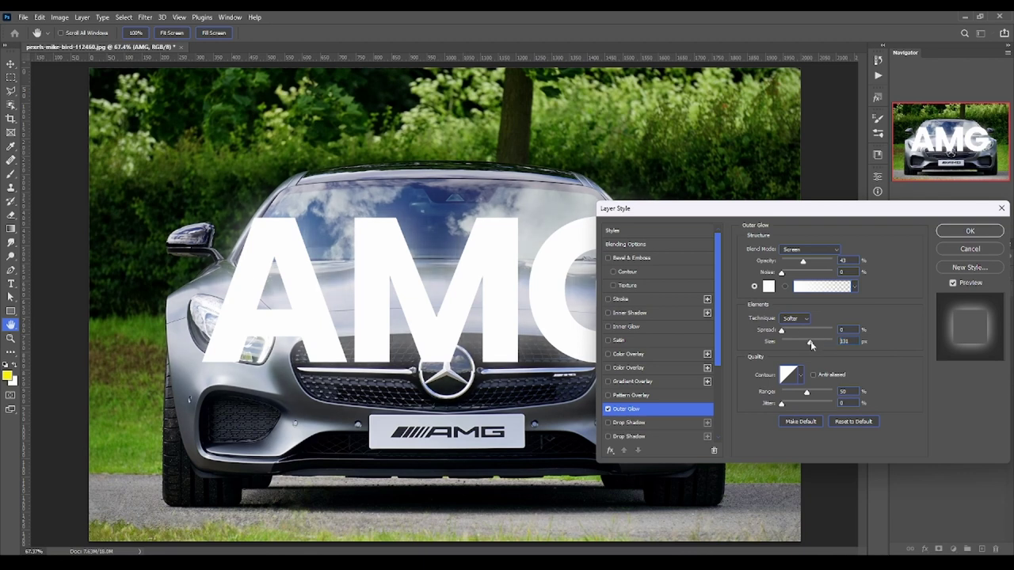
drag(809, 342, 817, 344)
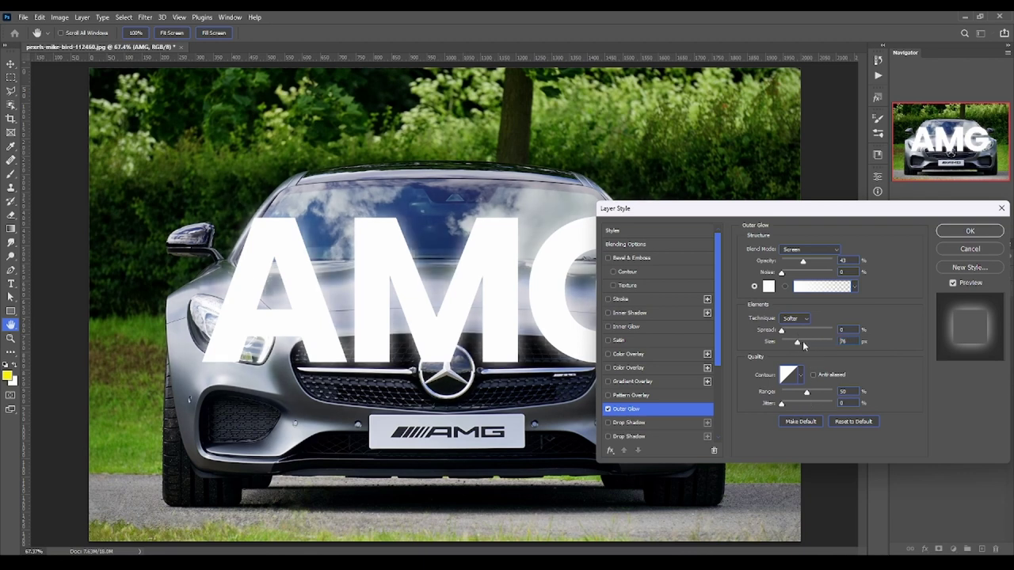
drag(781, 272, 821, 274)
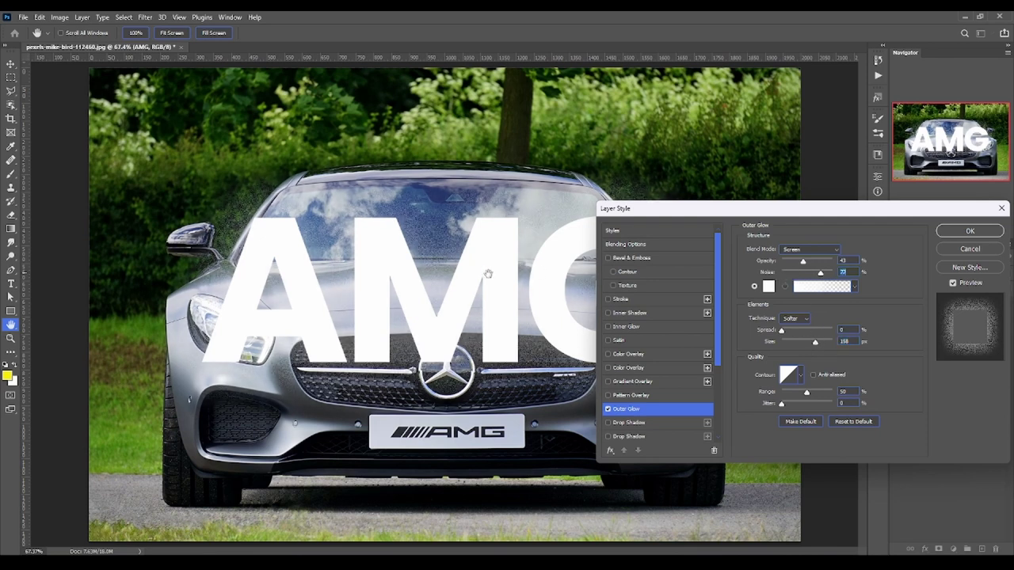
Apply the outer glow and zoom into the windshield to inspect its noise
click(969, 231)
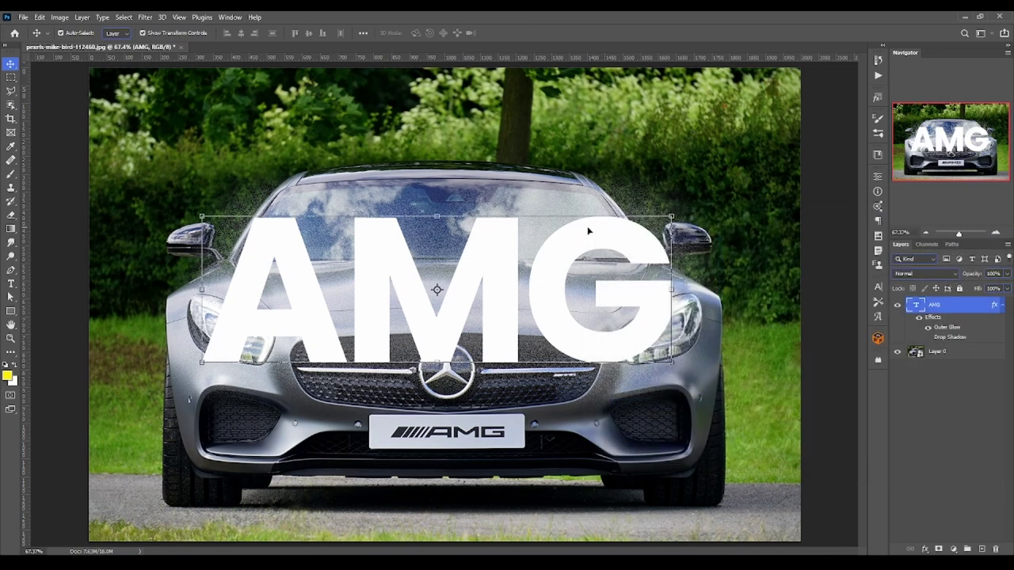
scroll(450, 198, down, 1)
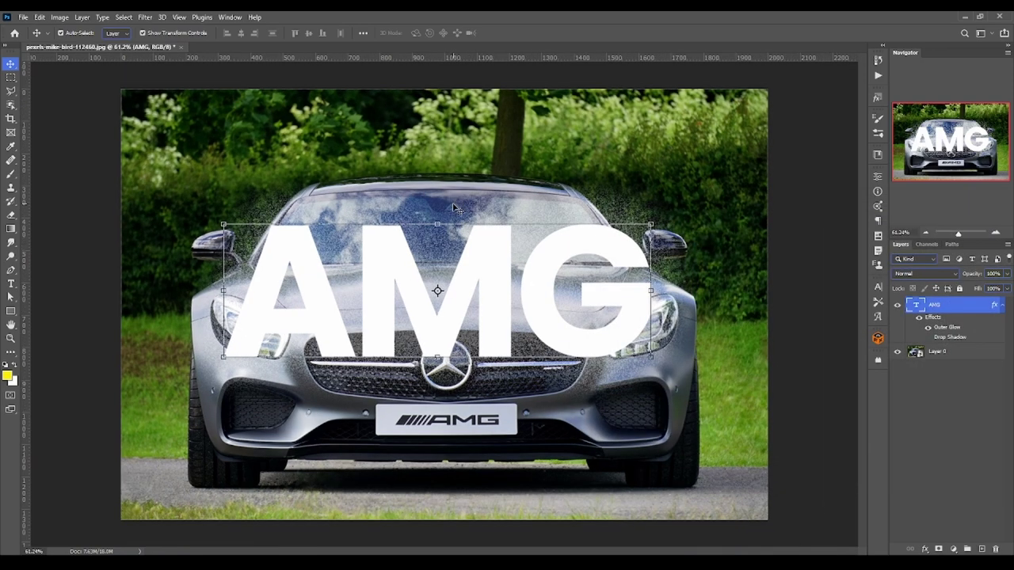
key(z)
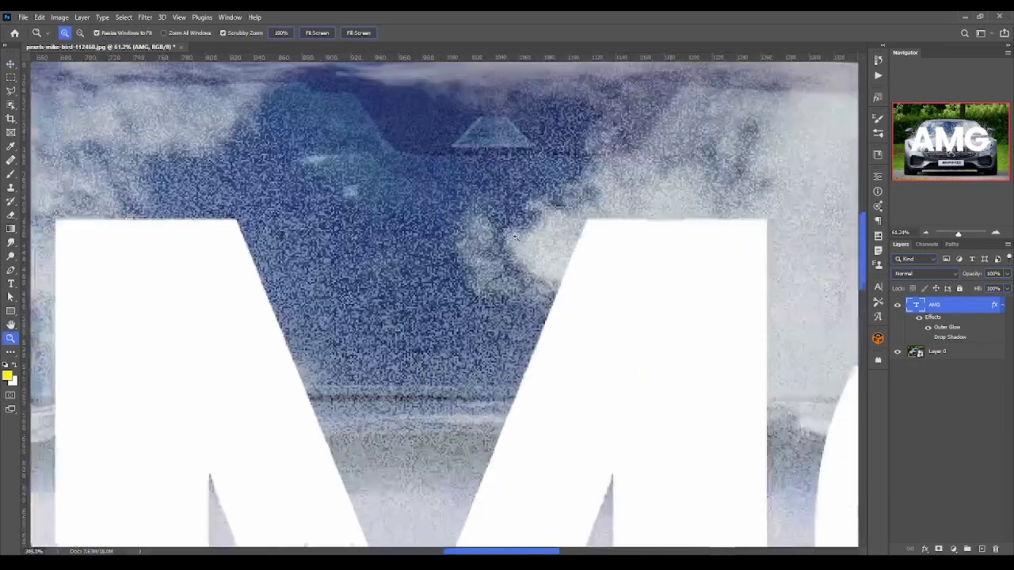
drag(503, 226, 541, 237)
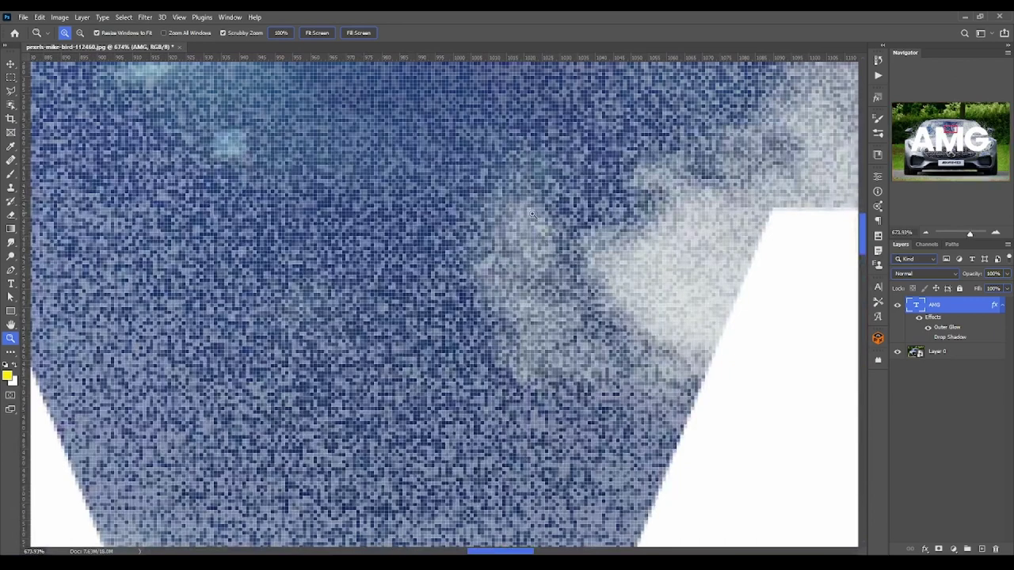
scroll(606, 201, down, 10)
scroll(546, 207, up, 5)
scroll(546, 207, down, 8)
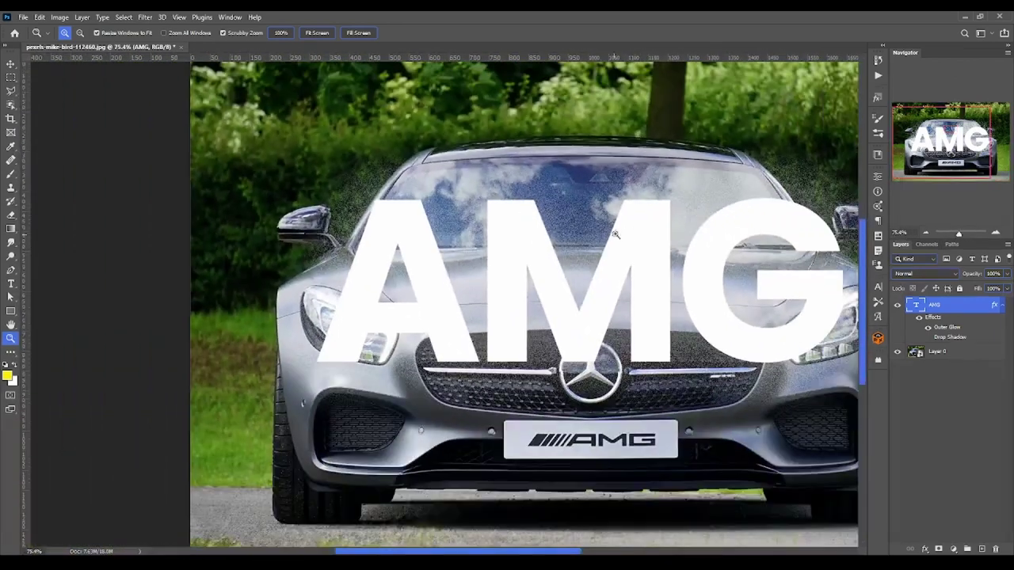
Set the outer glow noise to 0% and re-check the smooth glow
double_click(943, 330)
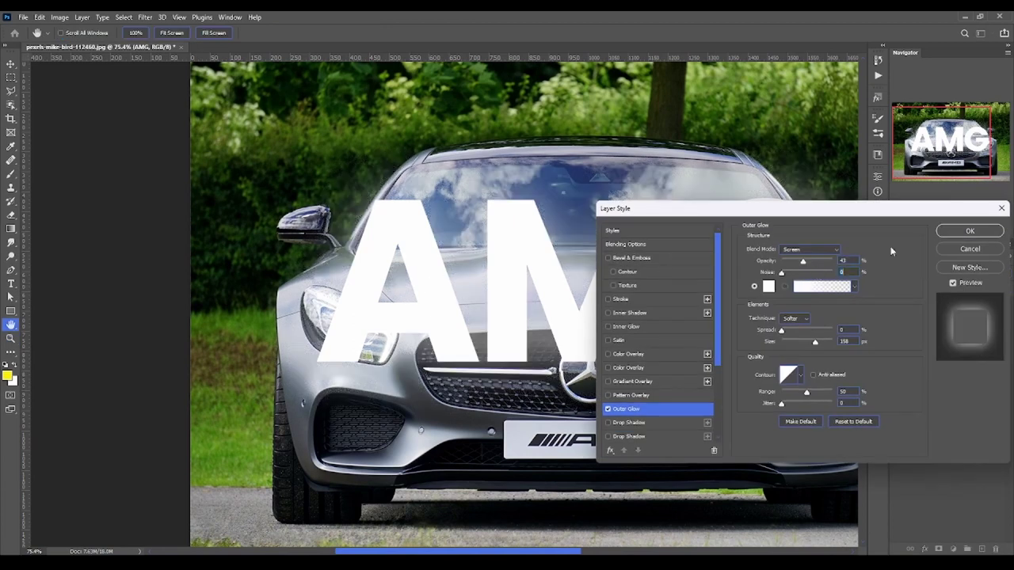
click(969, 230)
key(z)
scroll(666, 207, up, 6)
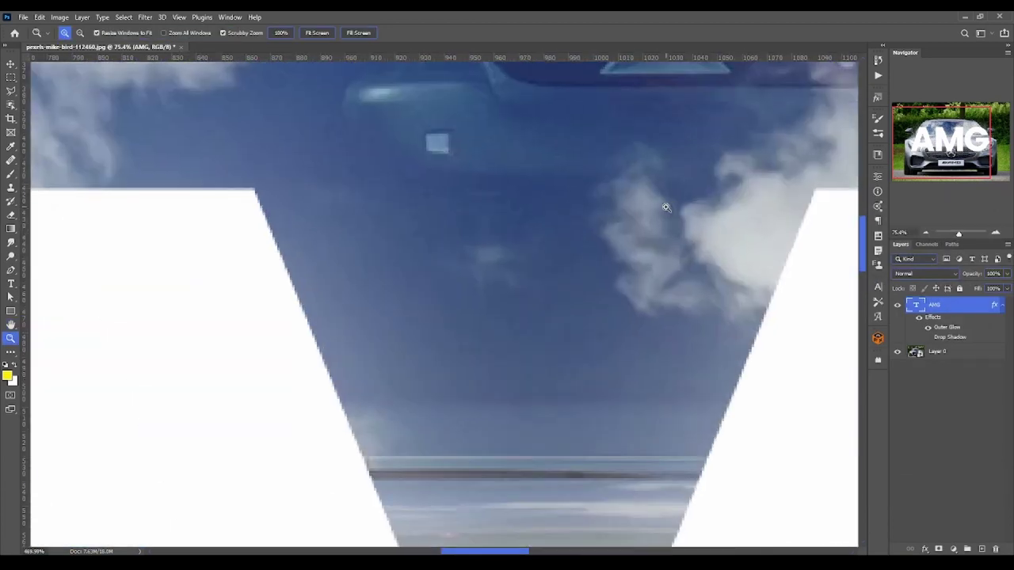
scroll(507, 238, down, 10)
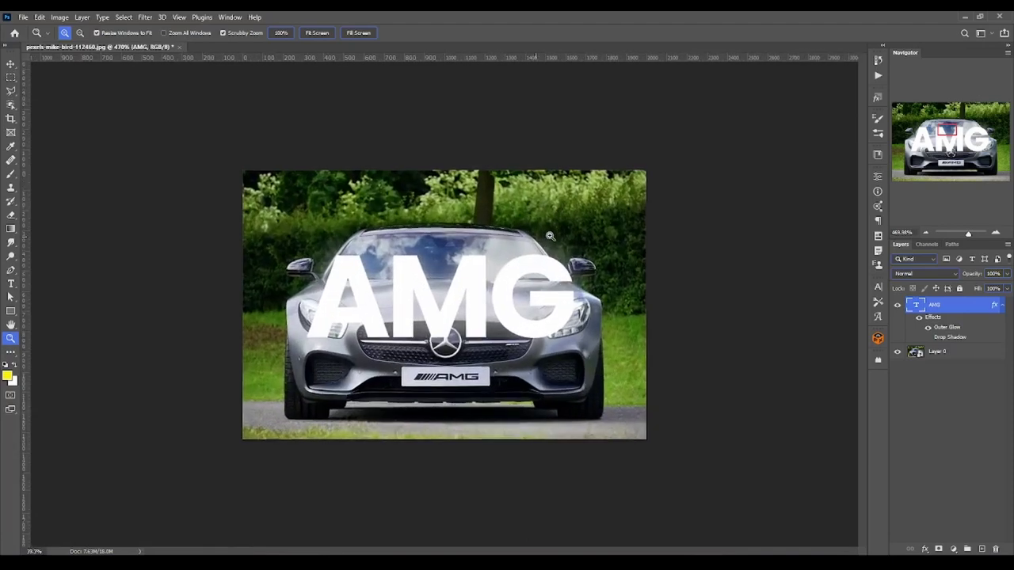
scroll(550, 235, up, 1)
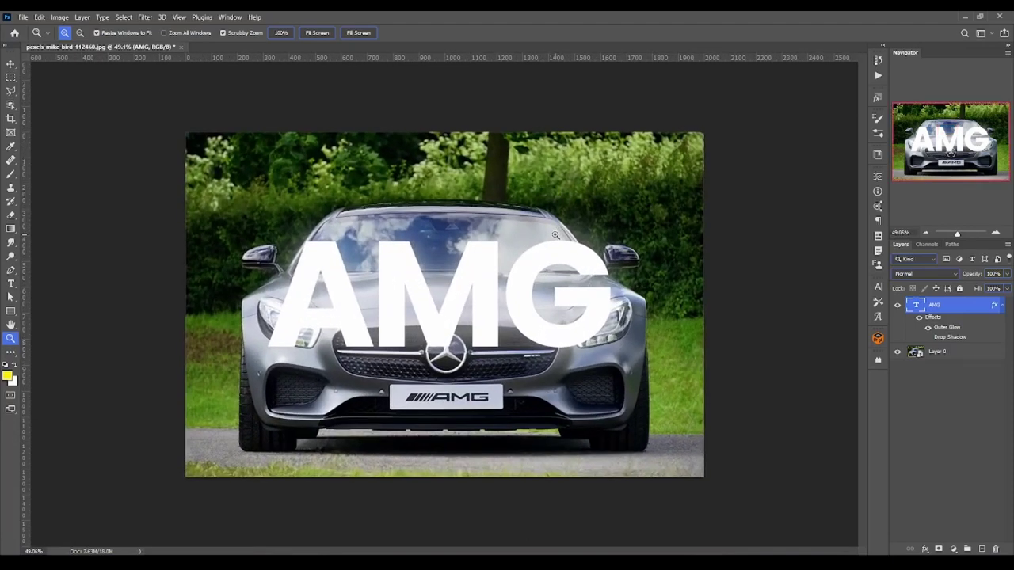